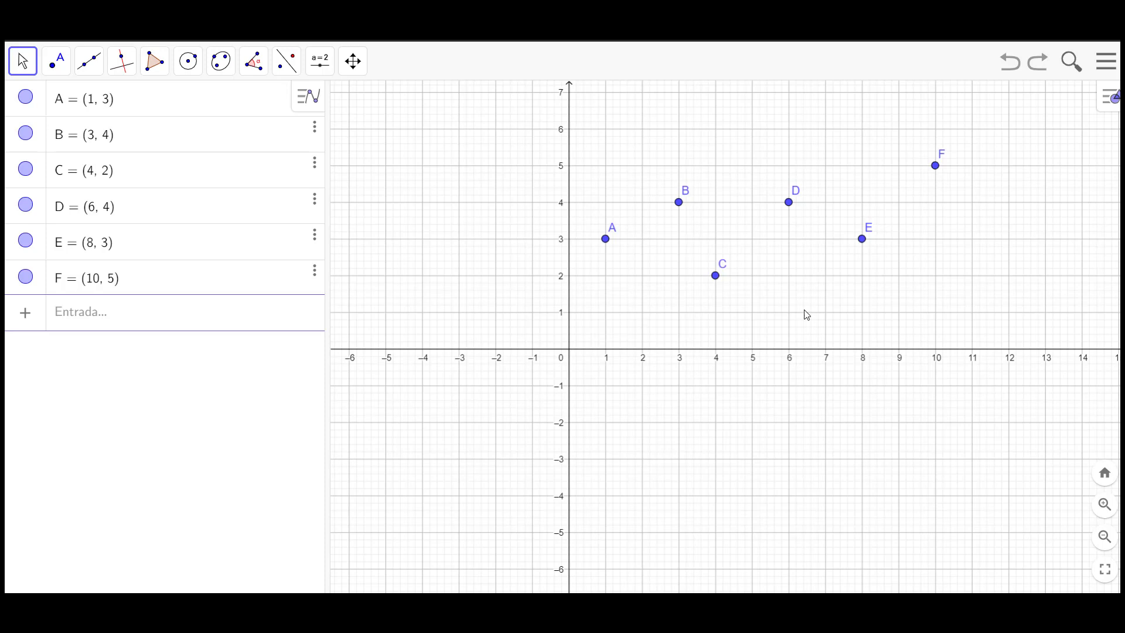
Step: Define a list named Lista1 containing the points A, B, C, D, E and F
click(23, 72)
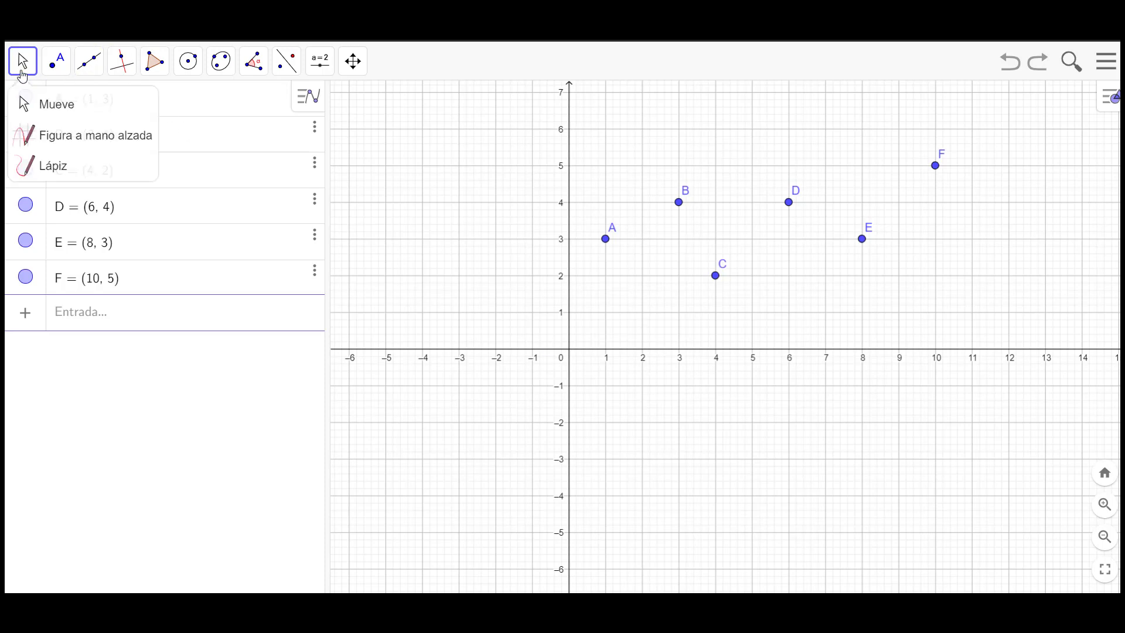
click(21, 72)
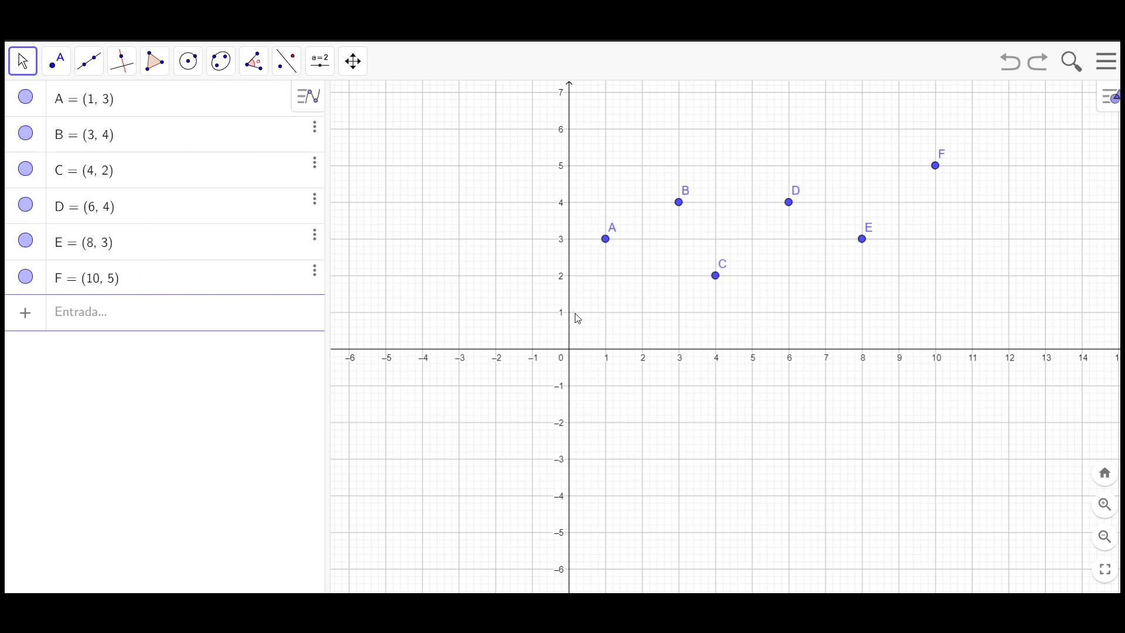
drag(614, 341, 548, 357)
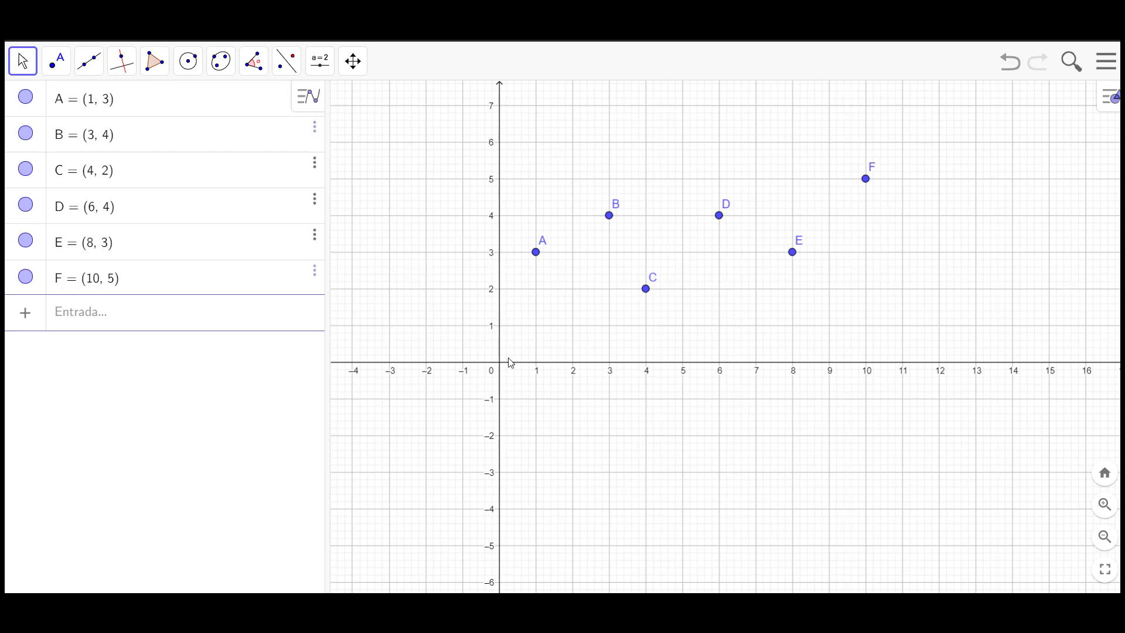
click(247, 325)
text(Lista1)
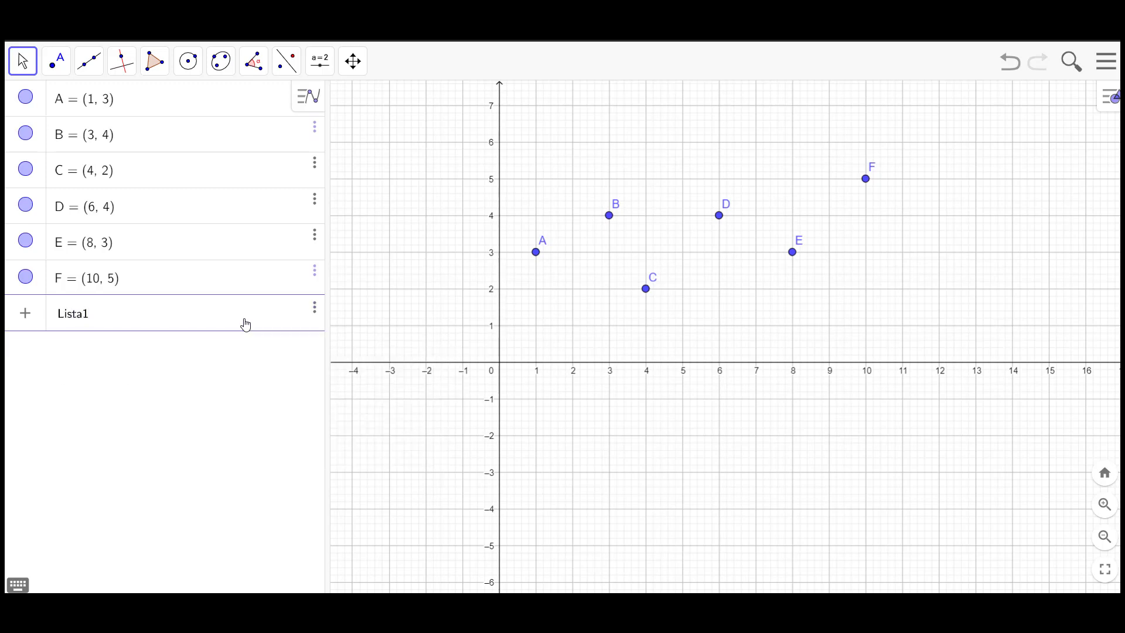
text(?)
key(BackSpace)
text(=)
text({)
text(A, B)
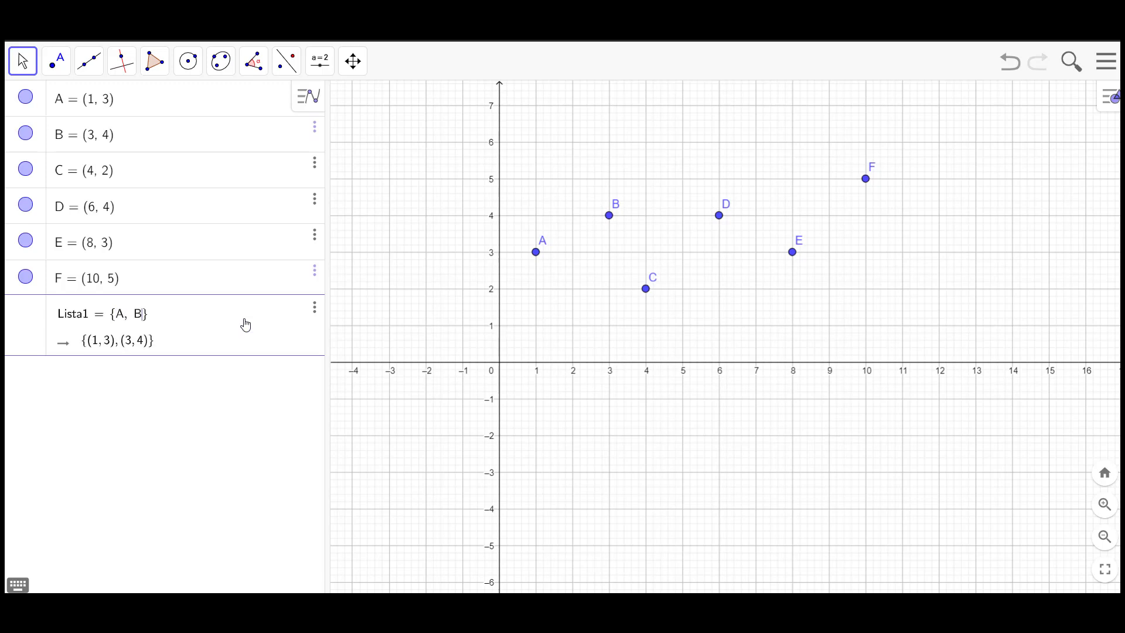
text(, C,)
text(D, E)
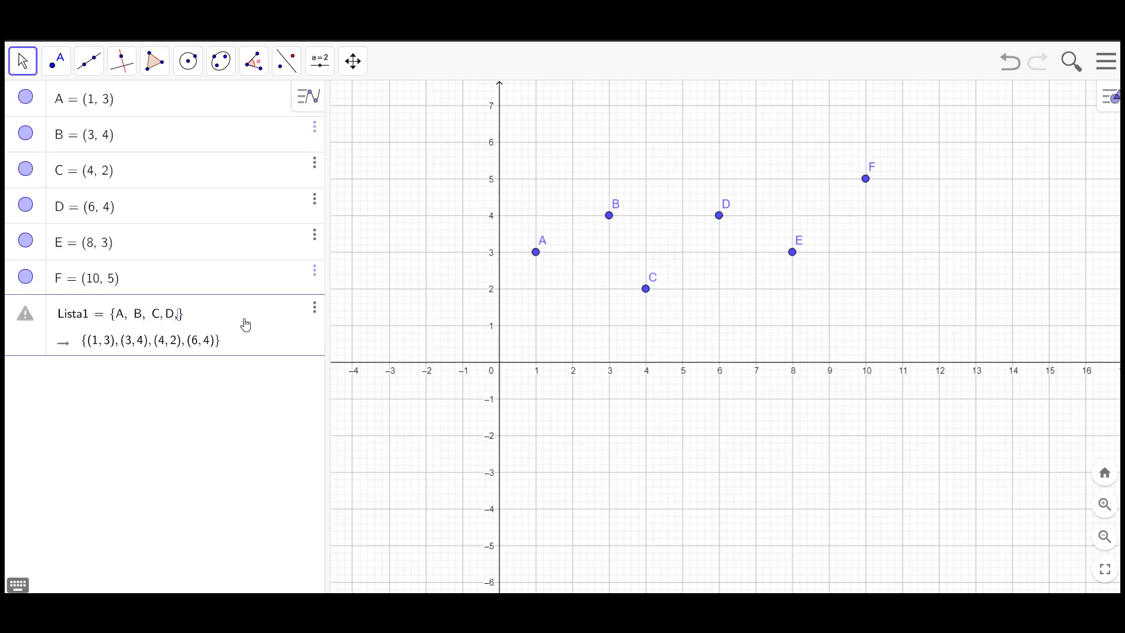
text(, F)
key(Return)
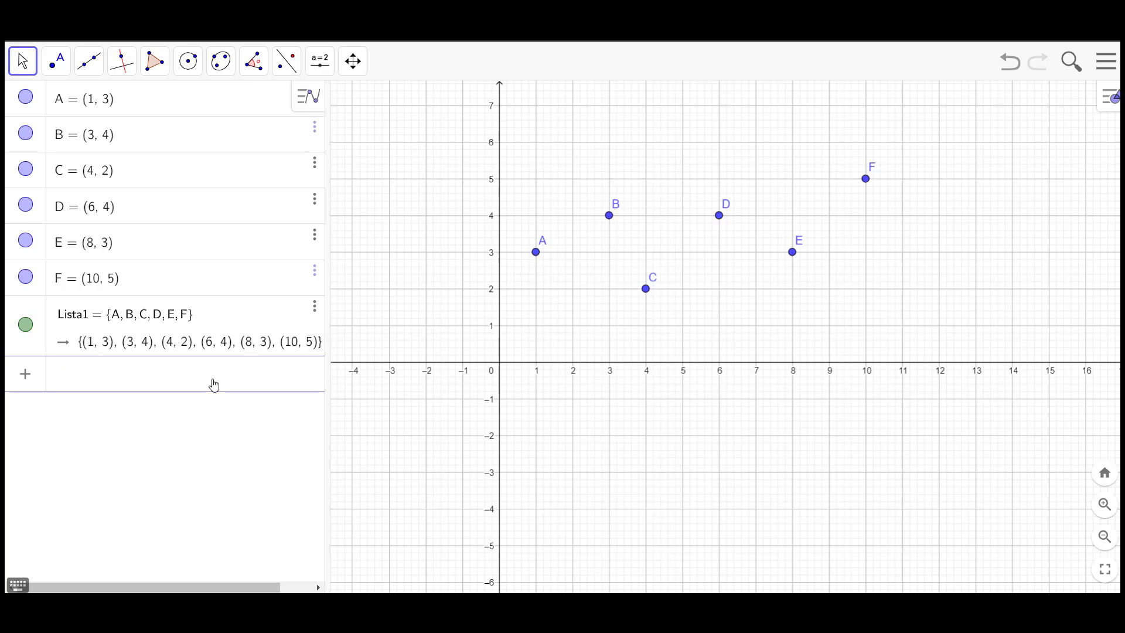
Step: Fit a regression line to the points of Lista1 with the AjusteLineal command
text(Ajuste)
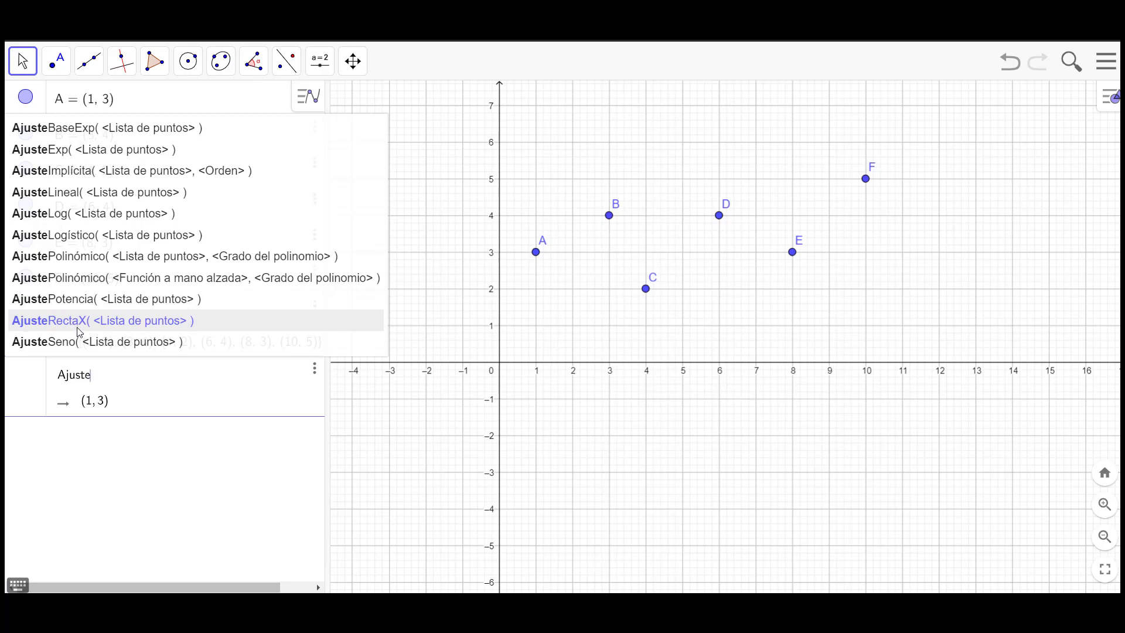
click(139, 202)
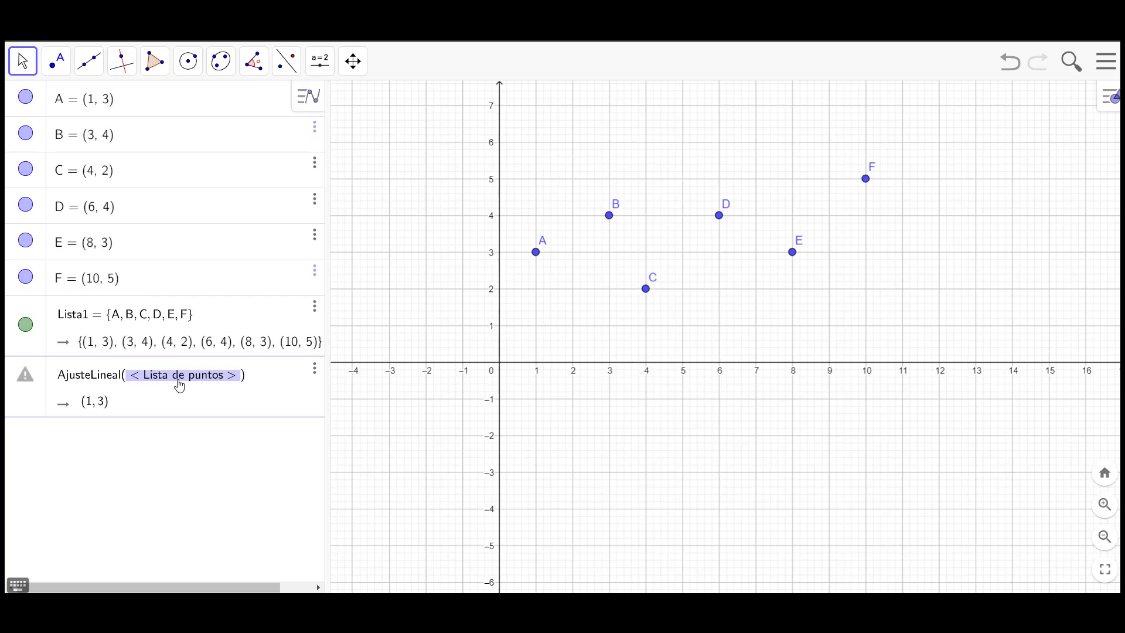
text(Lista1)
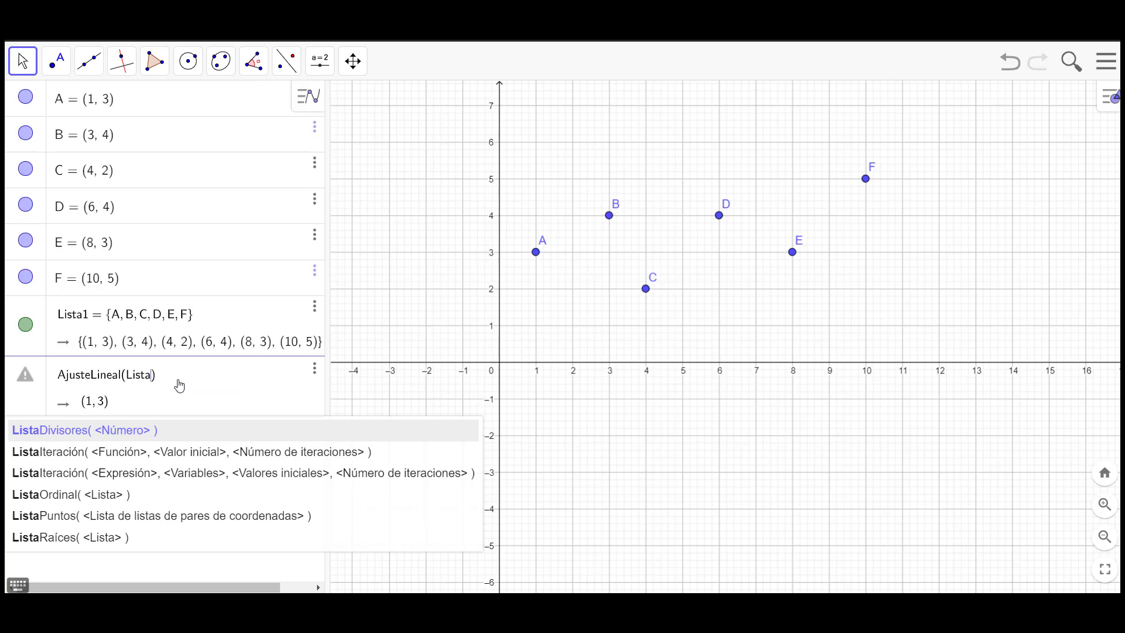
key(Return)
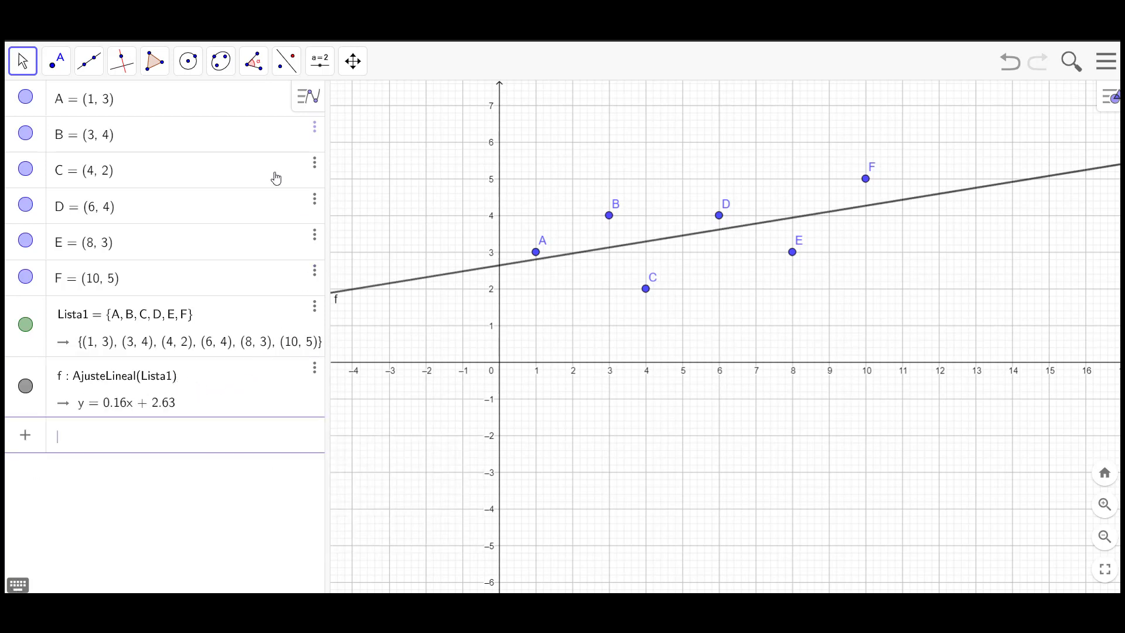
click(23, 59)
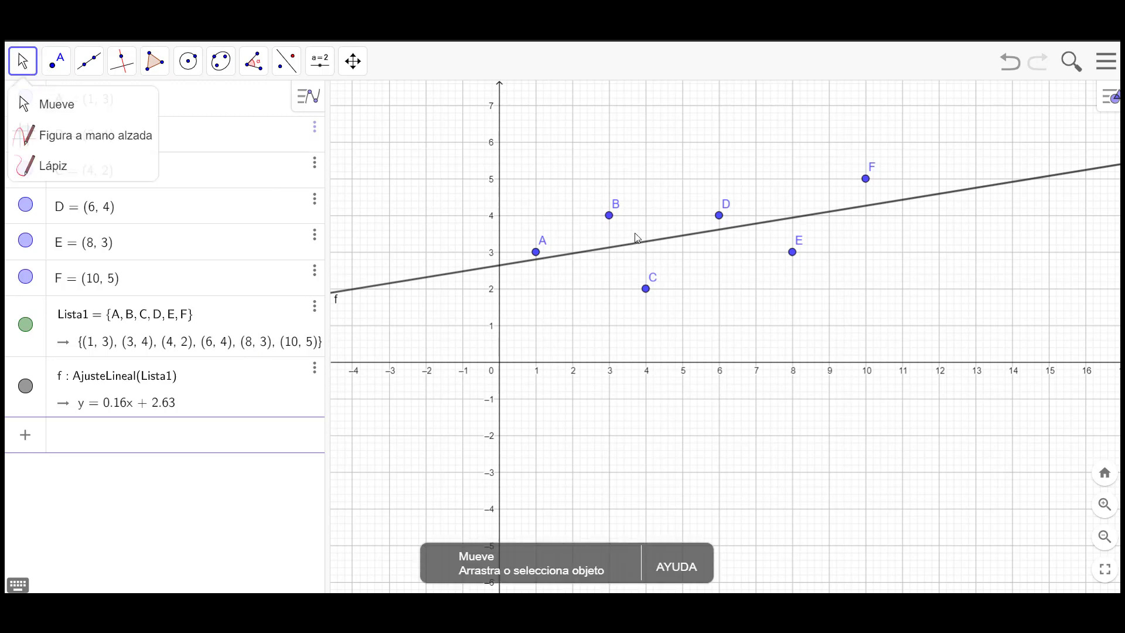
click(647, 245)
click(609, 268)
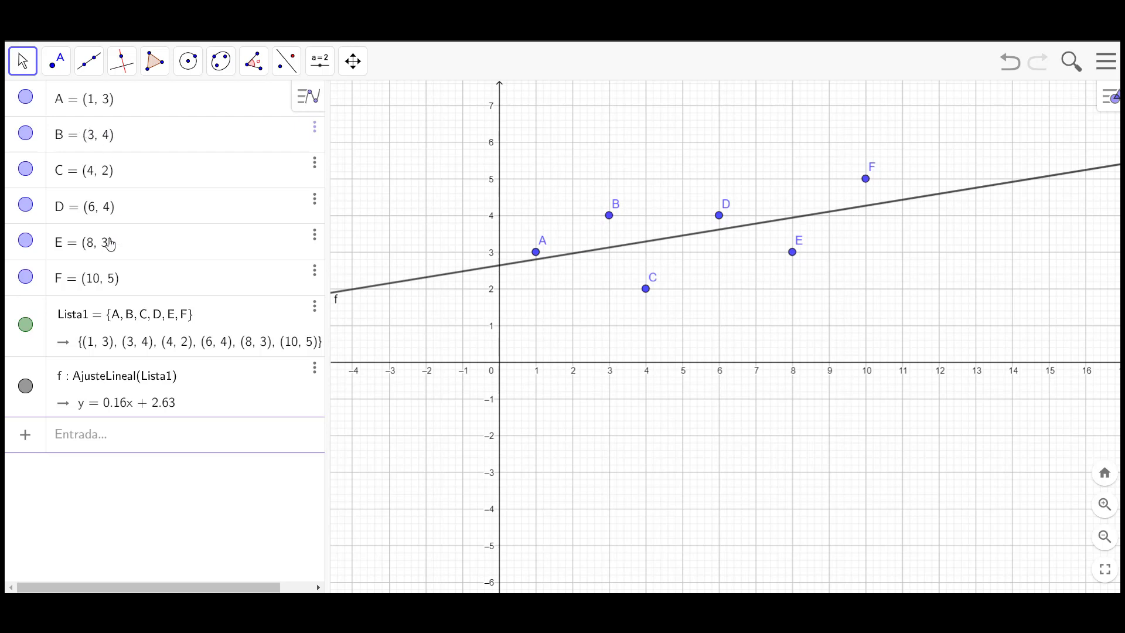
Step: Fit a degree 3 polynomial to Lista1 with the AjustePolinómico command for a list of points
click(128, 441)
text(Ajuste)
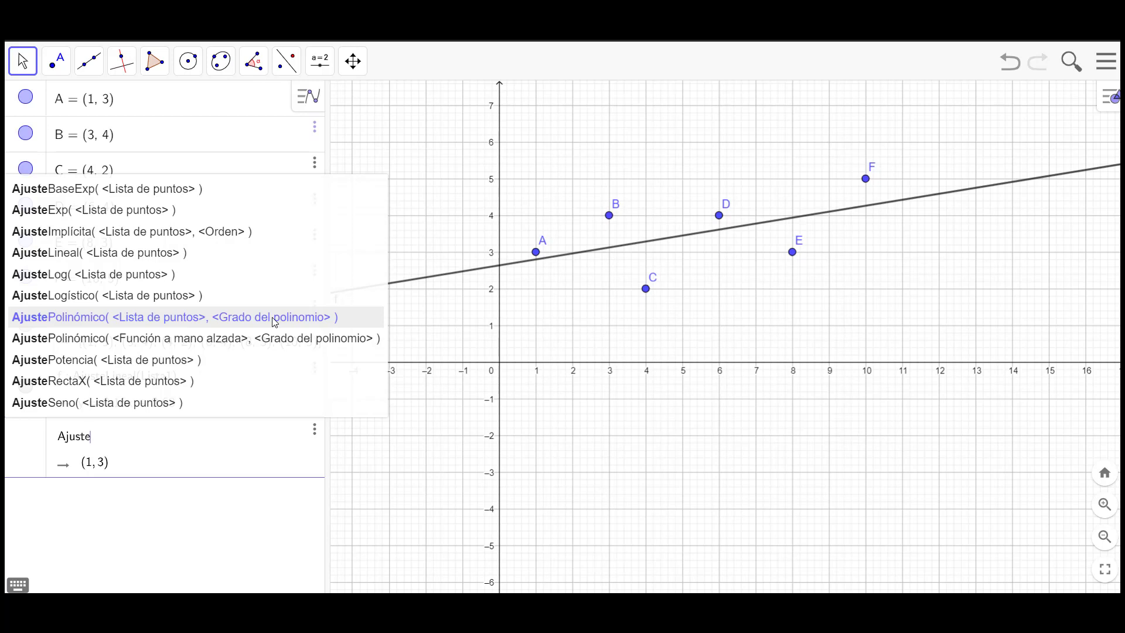
click(275, 322)
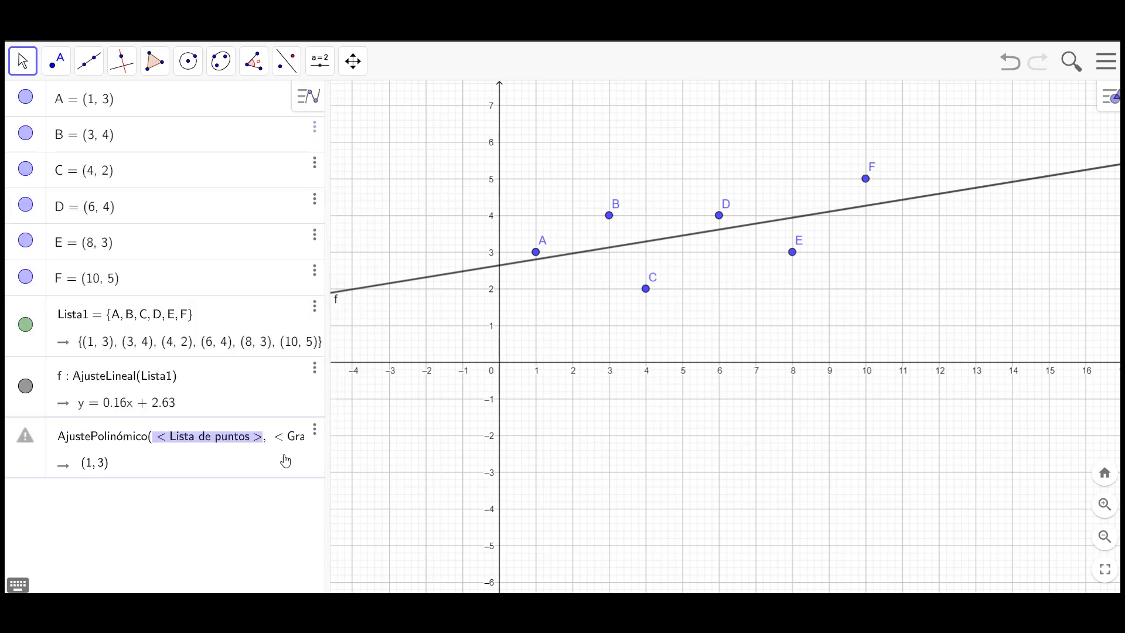
text(Lis)
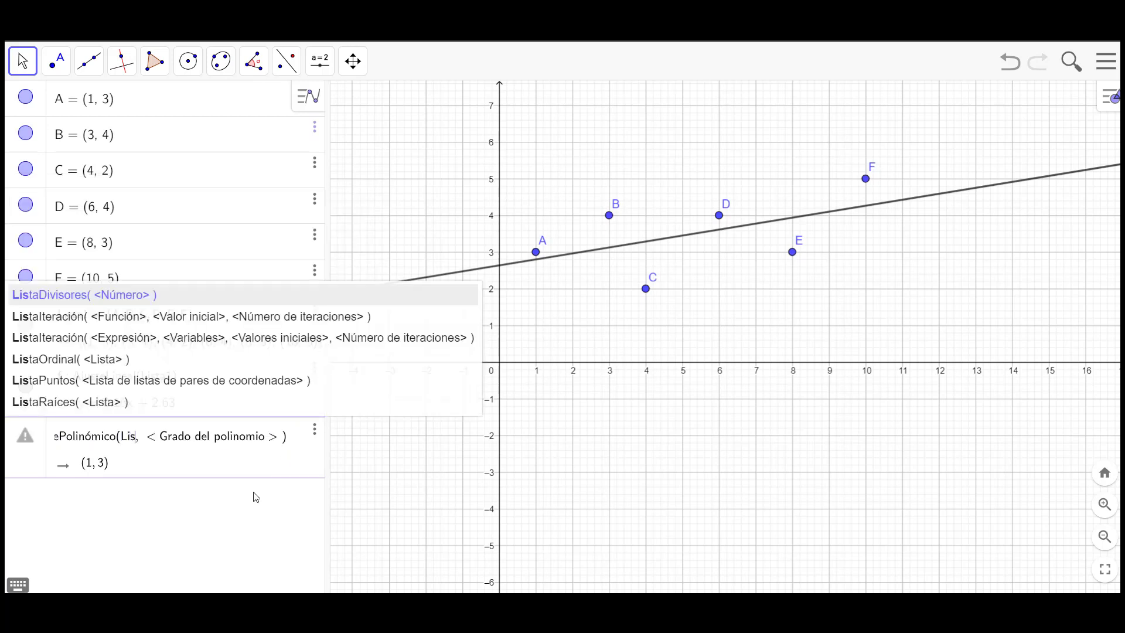
text(ta1)
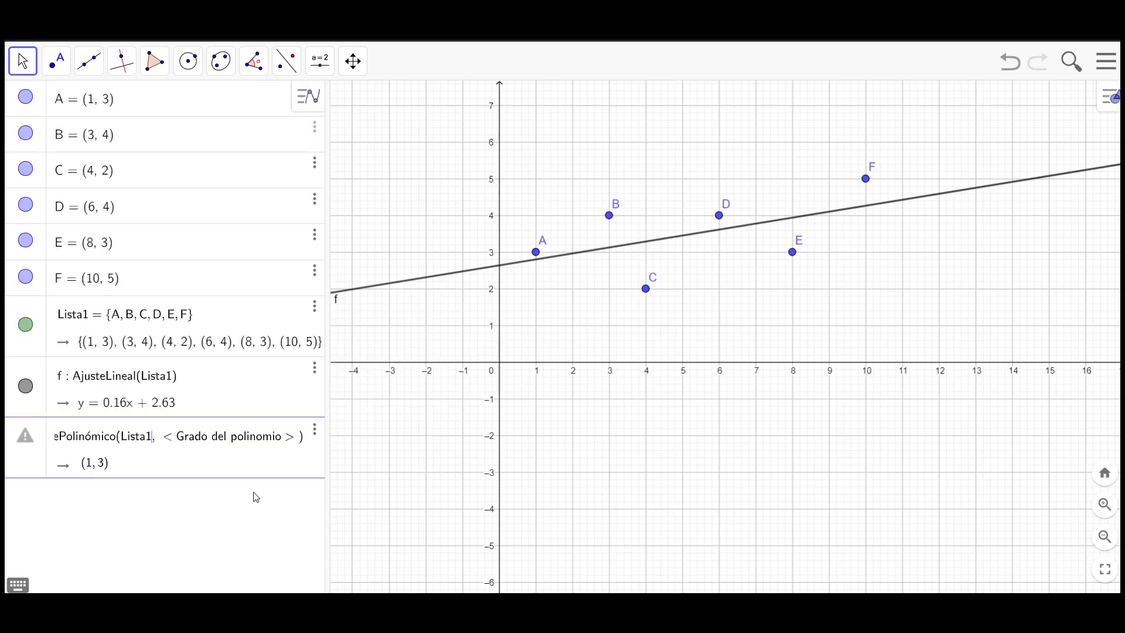
key(Tab)
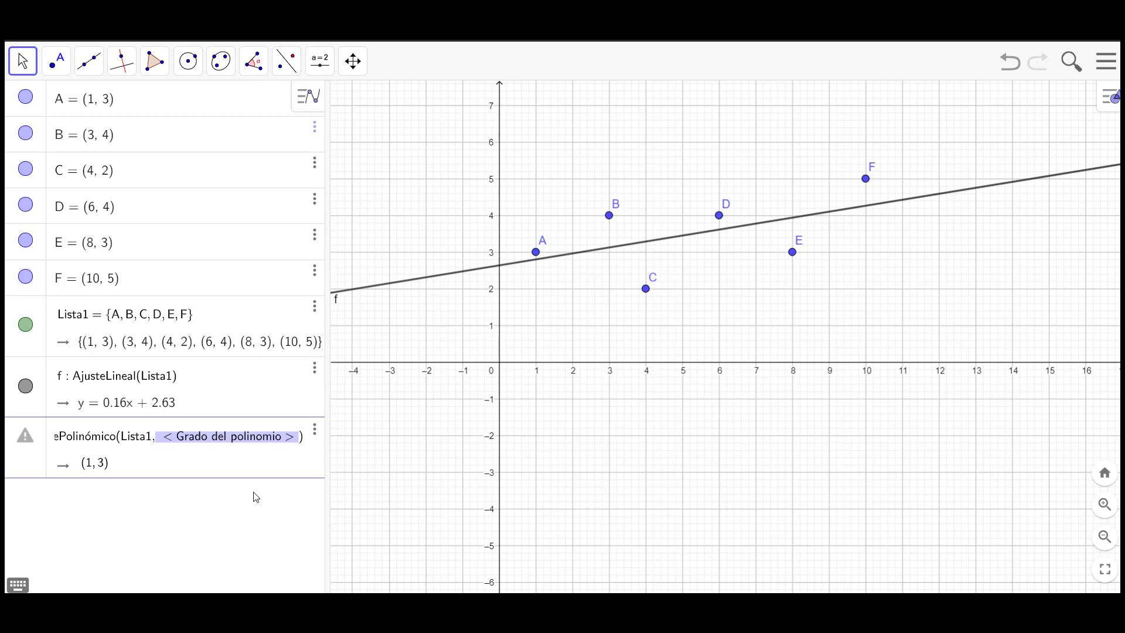
text(3)
key(Return)
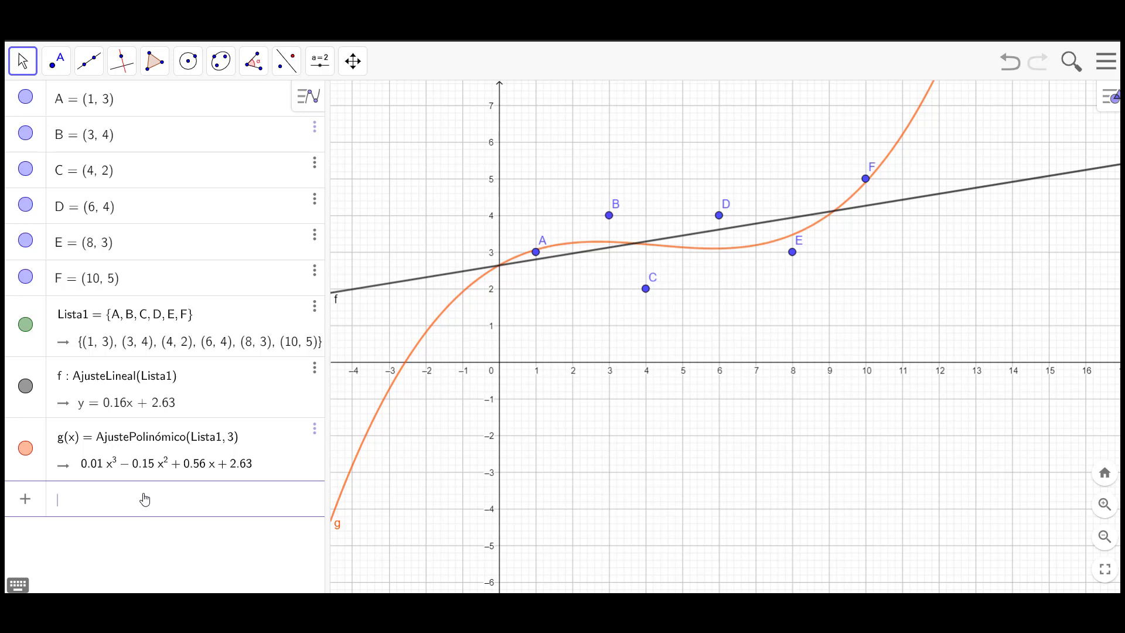
Step: Add another AjustePolinómico fit of Lista1, this time with polynomial degree 9
text(Ajuste)
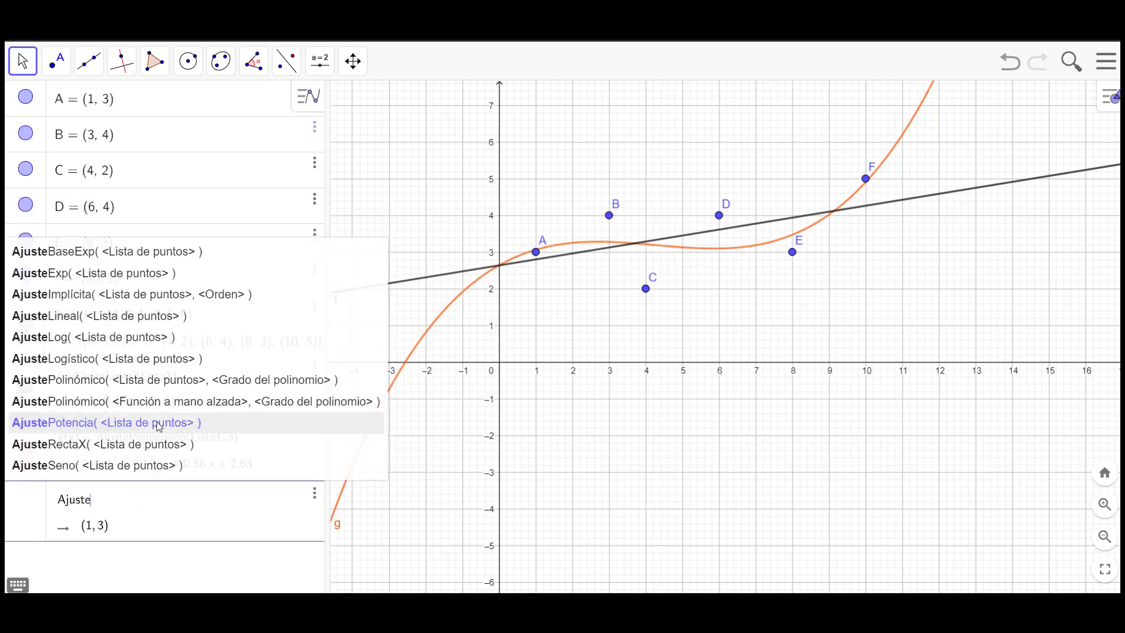
click(150, 382)
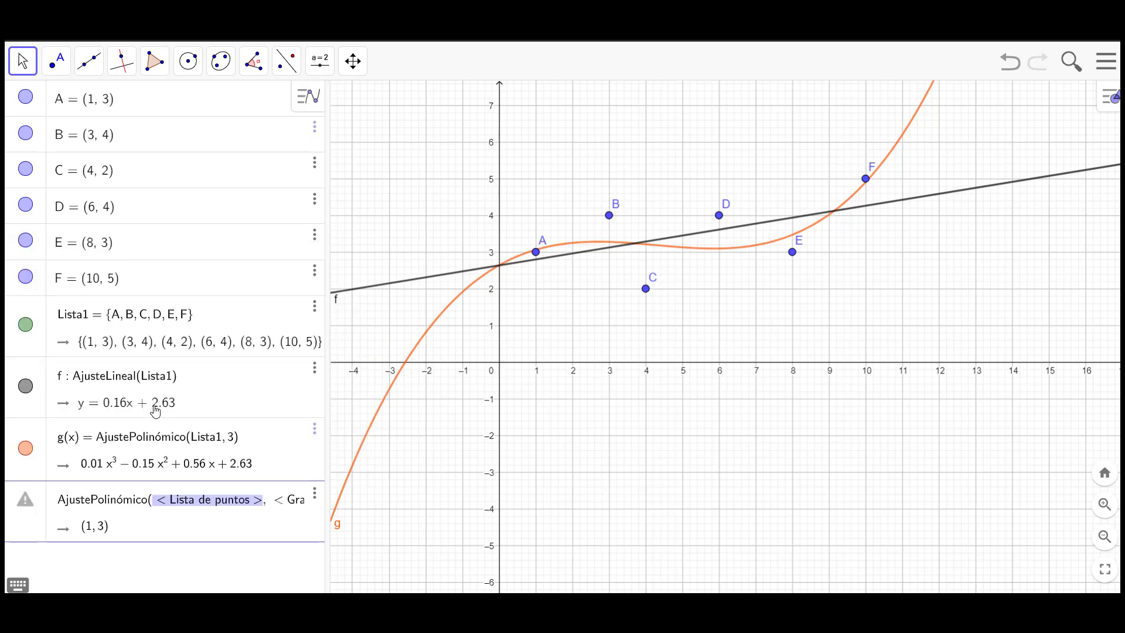
text(Lista)
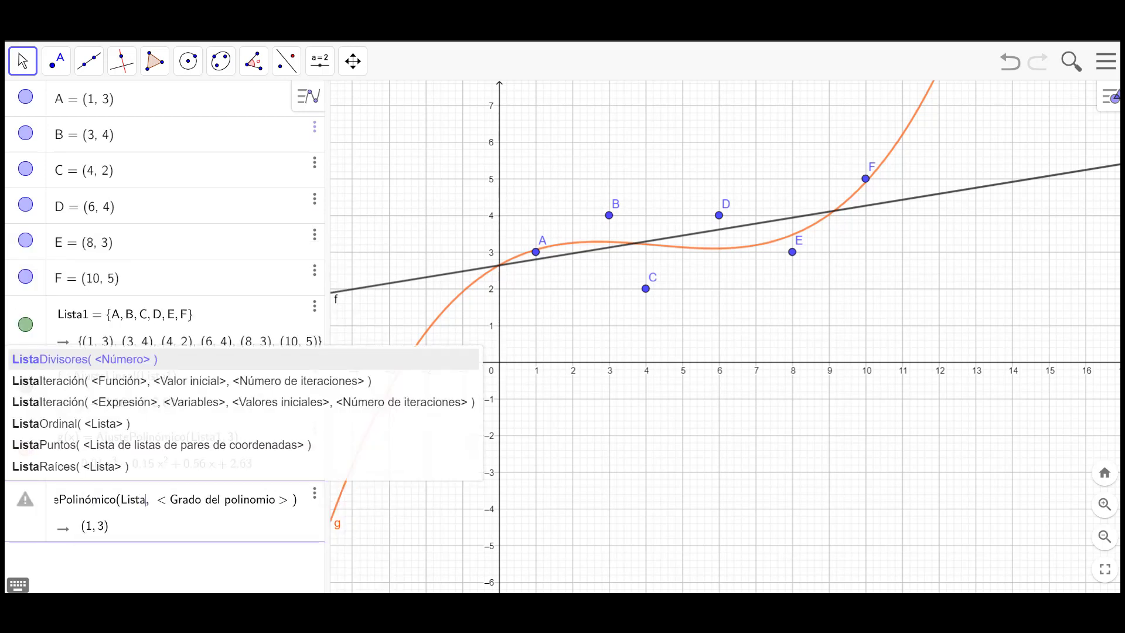
text(1)
key(Tab)
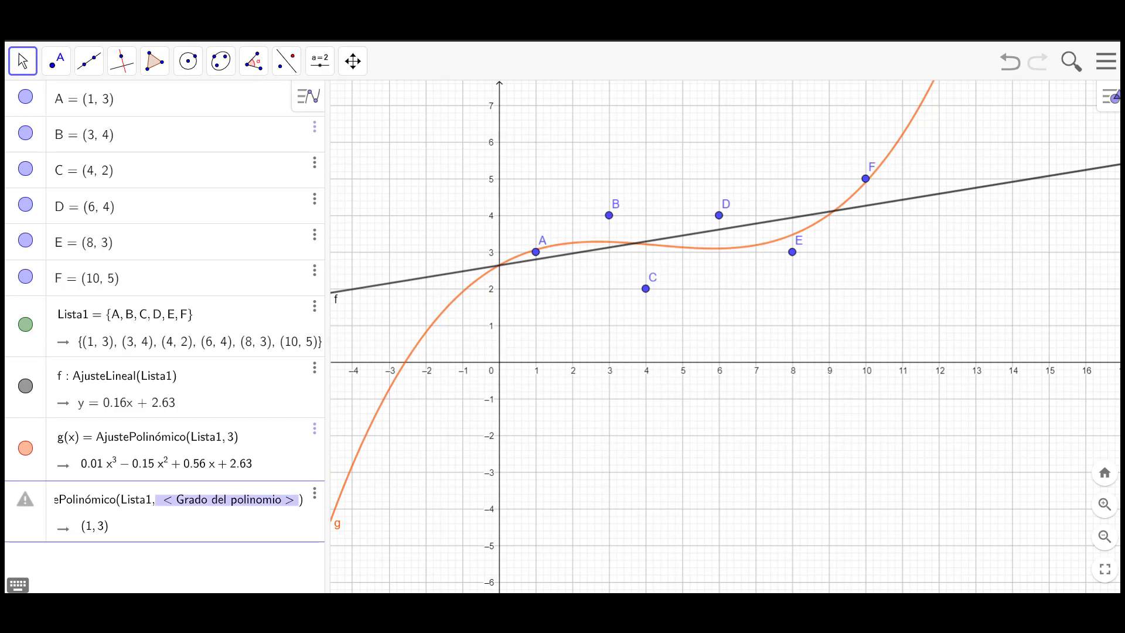
text(9)
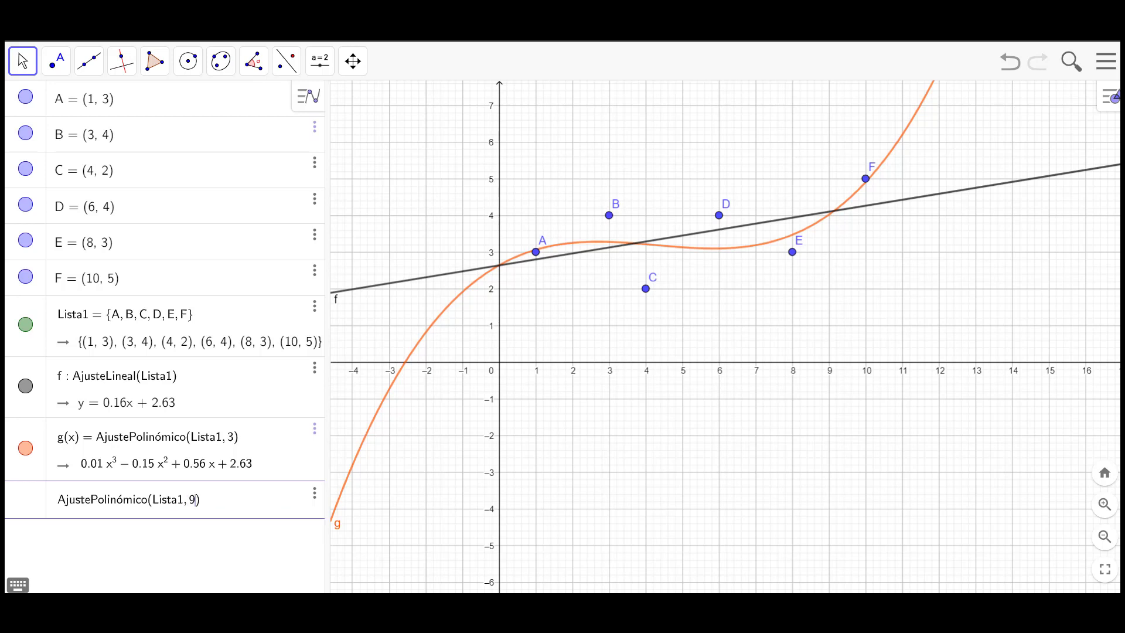
key(Return)
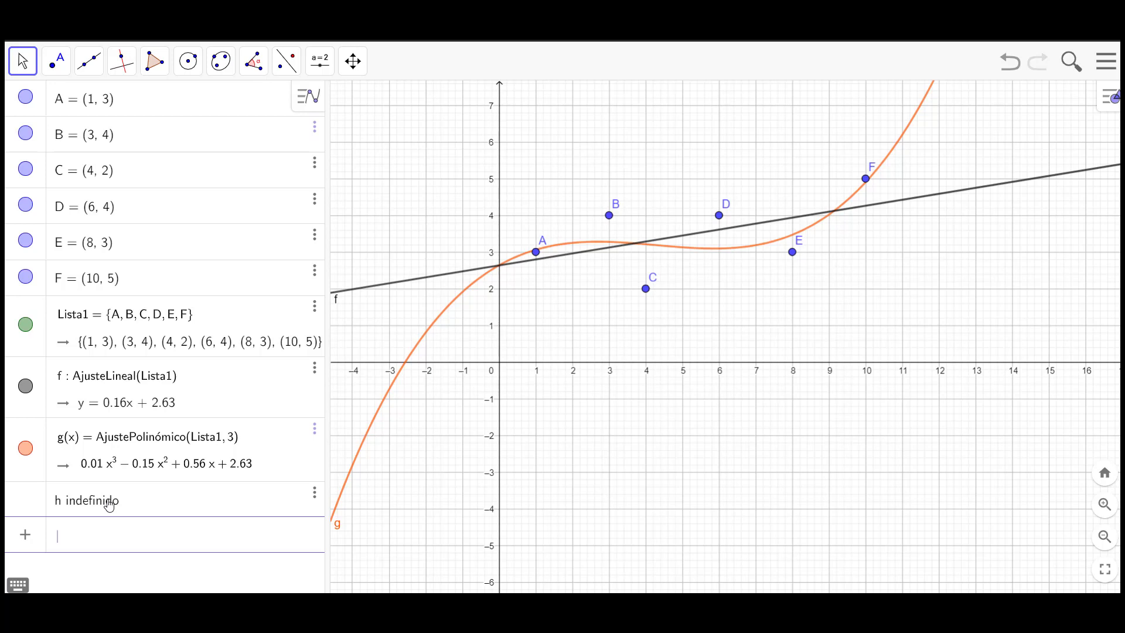
Step: Change the degree of the polynomial fit h(x) to 7
click(315, 495)
click(262, 506)
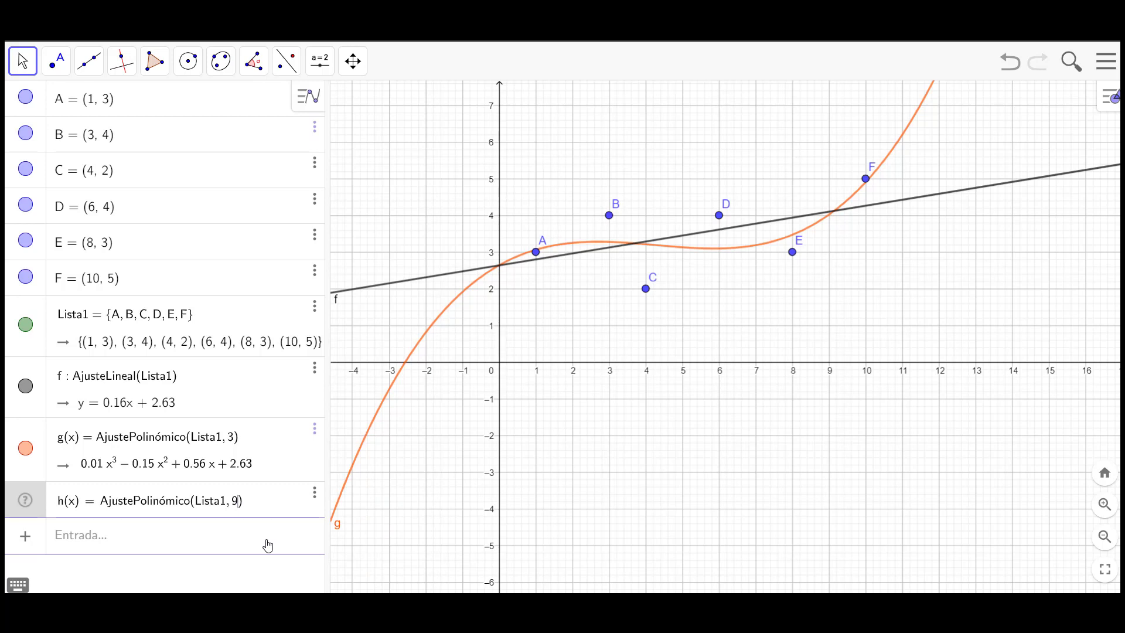
key(BackSpace)
text(7)
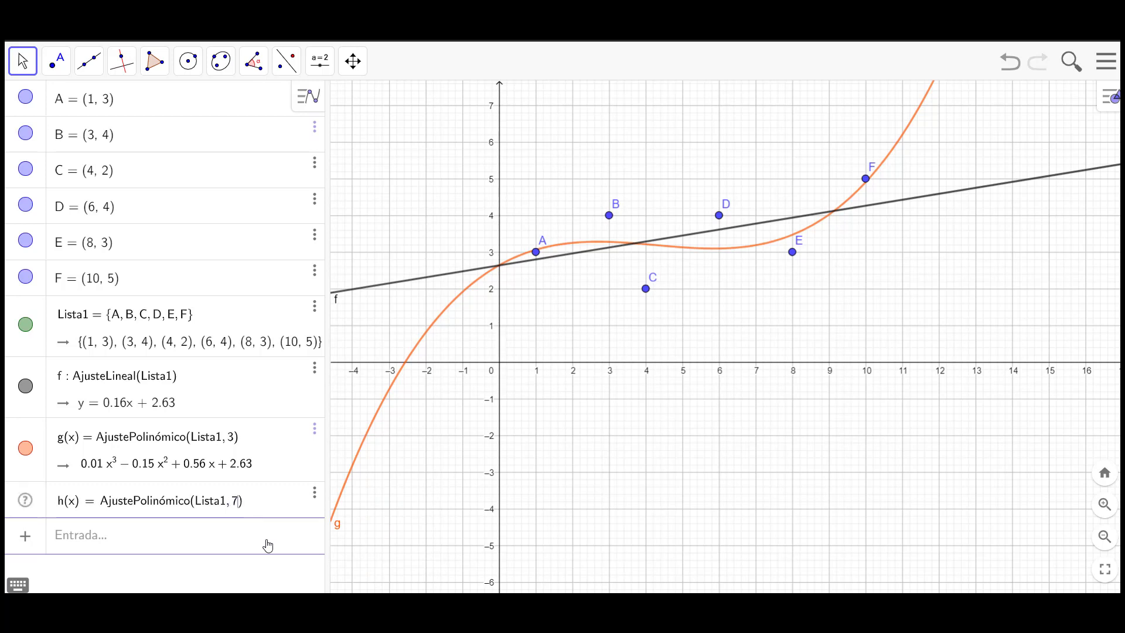
key(Return)
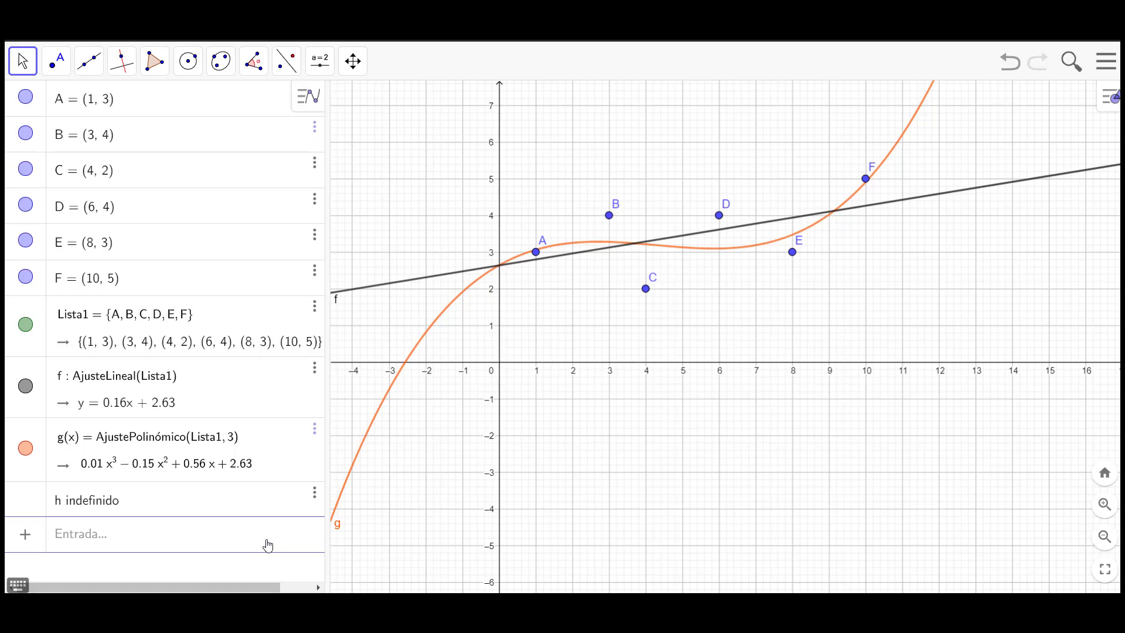
Step: Set the degree of the polynomial fit h(x) to 5
click(316, 498)
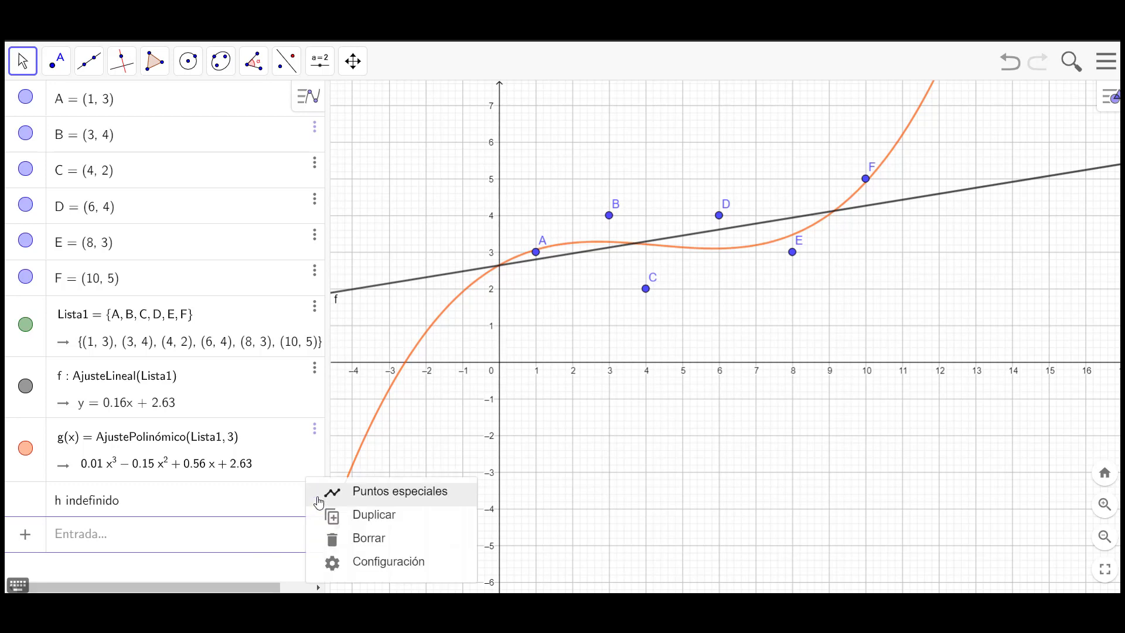
click(216, 508)
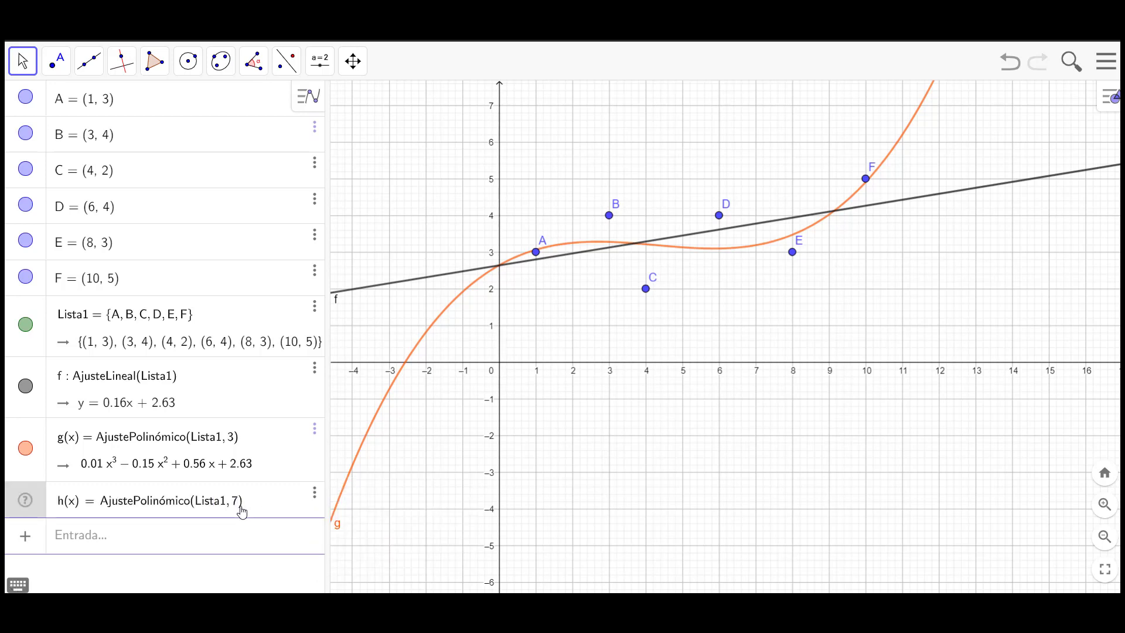
key(BackSpace)
text(5)
key(Return)
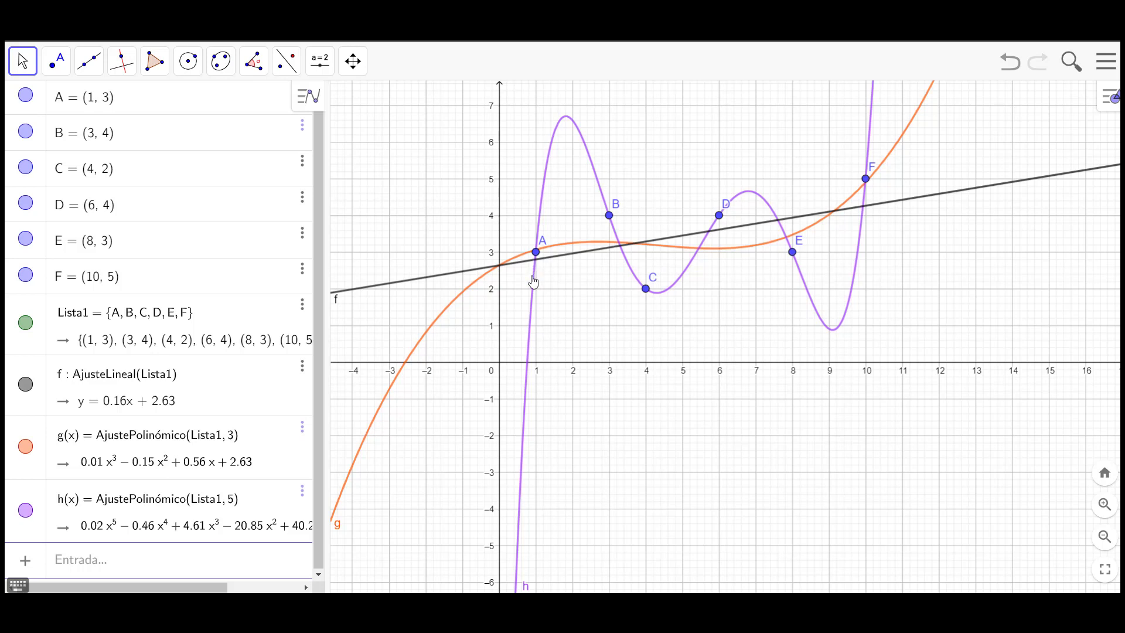
Step: Widen the algebra area enough to read the whole fifth-degree expression of h(x), and clear the curve selection
click(537, 246)
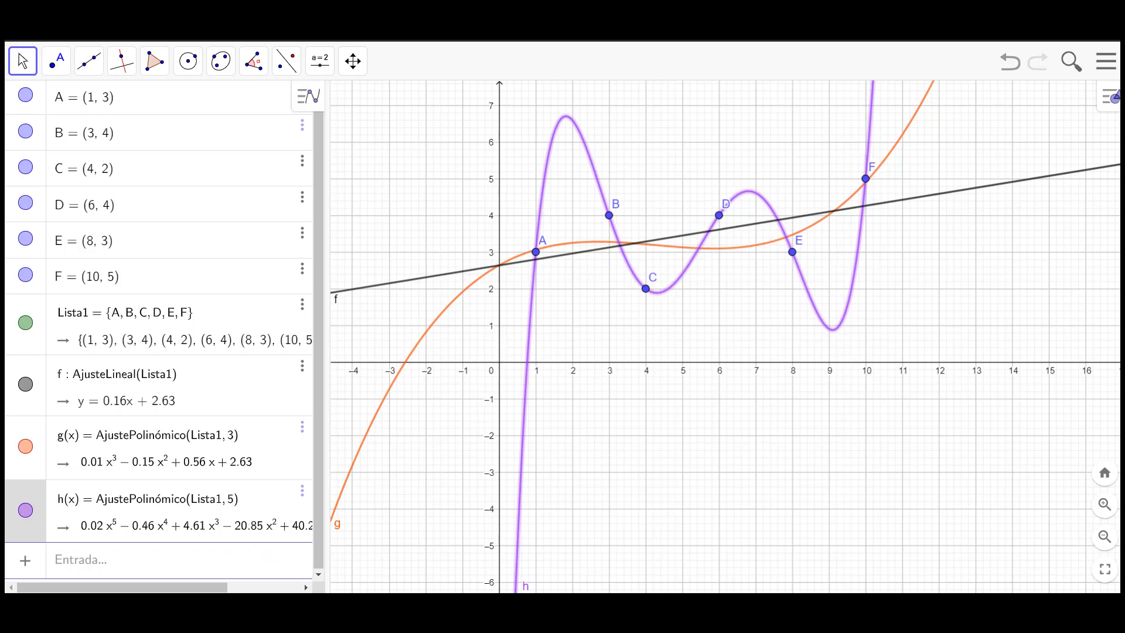
drag(326, 404, 386, 378)
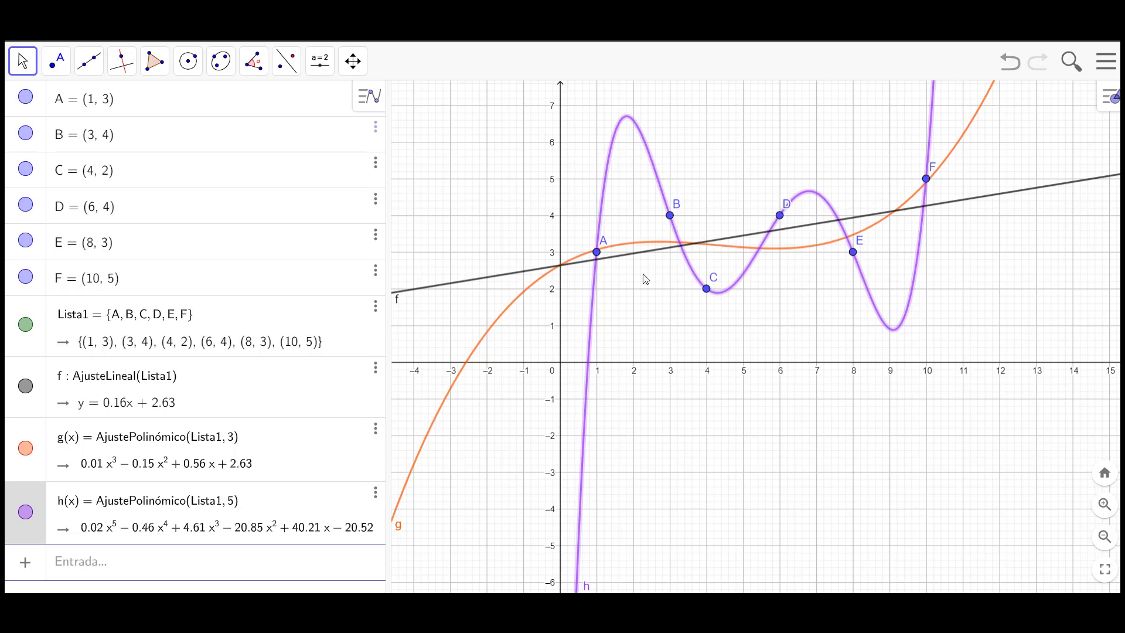
click(677, 152)
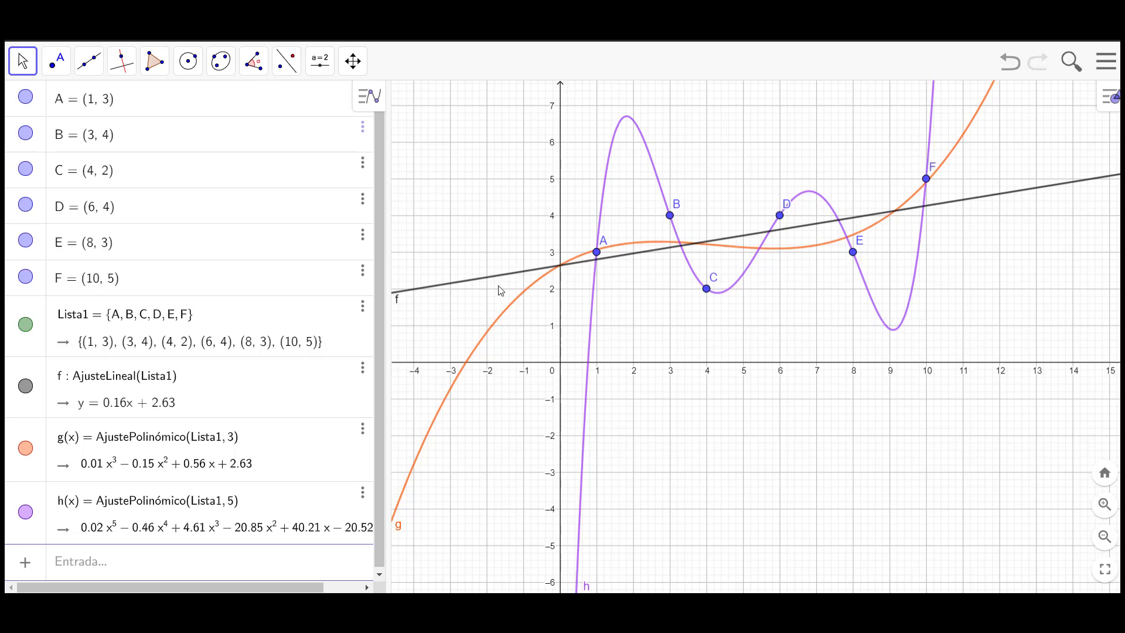
Step: Hide the two polynomial fit curves h(x) and g(x) in the graph
click(26, 512)
click(26, 449)
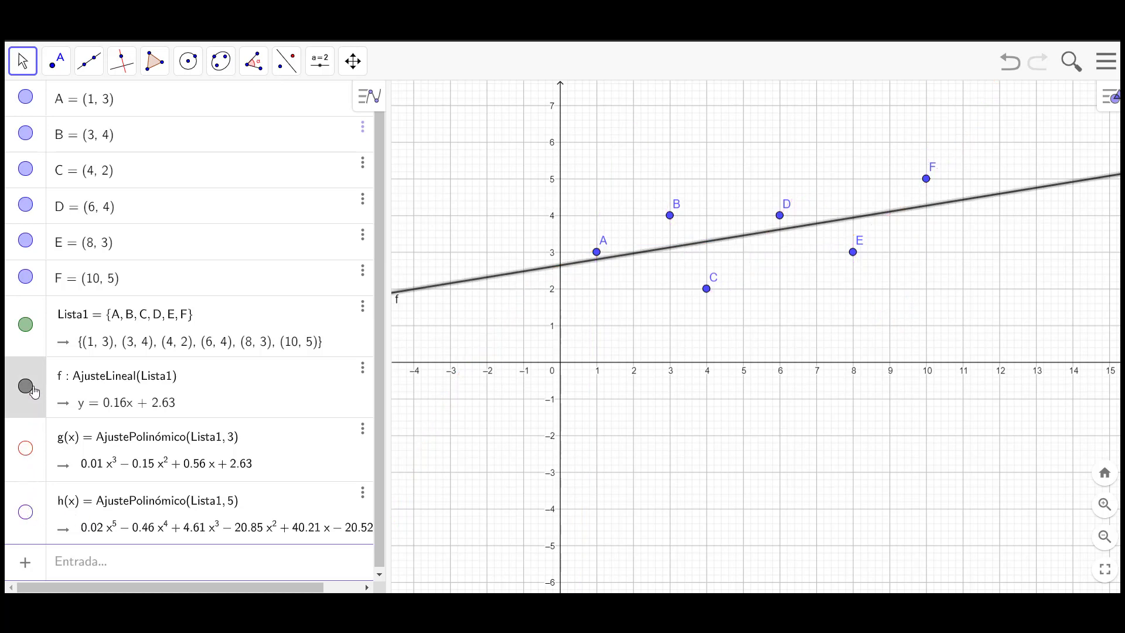
Step: Hide the linear fit f in the graph and add an exponential fit of Lista1 with AjusteExp
click(26, 387)
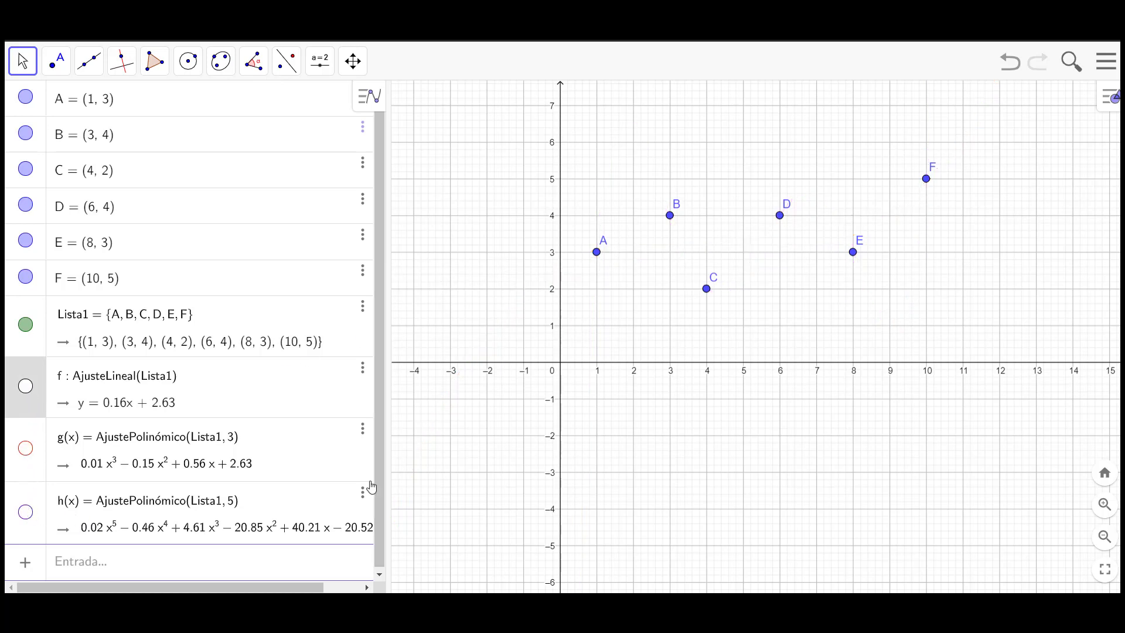
click(292, 559)
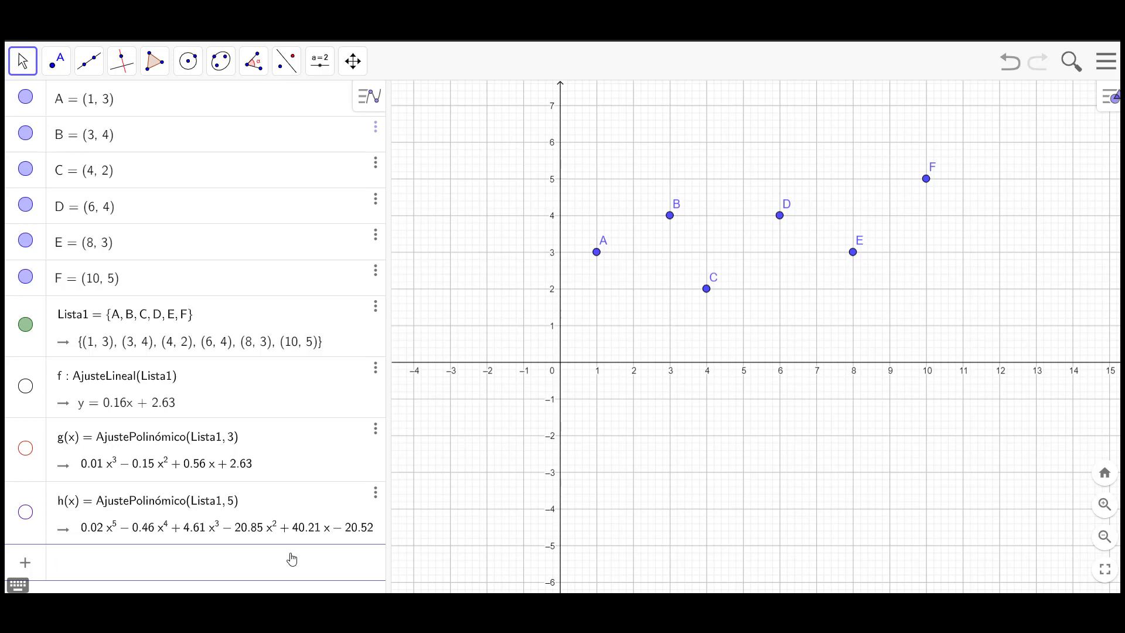
text(Ajuste)
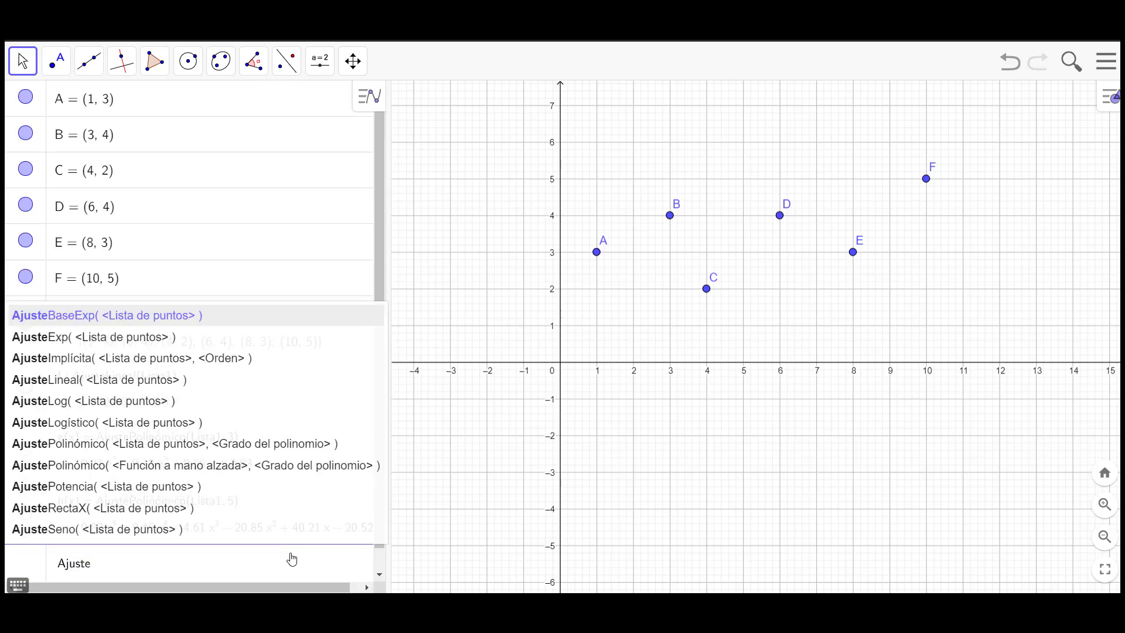
click(161, 346)
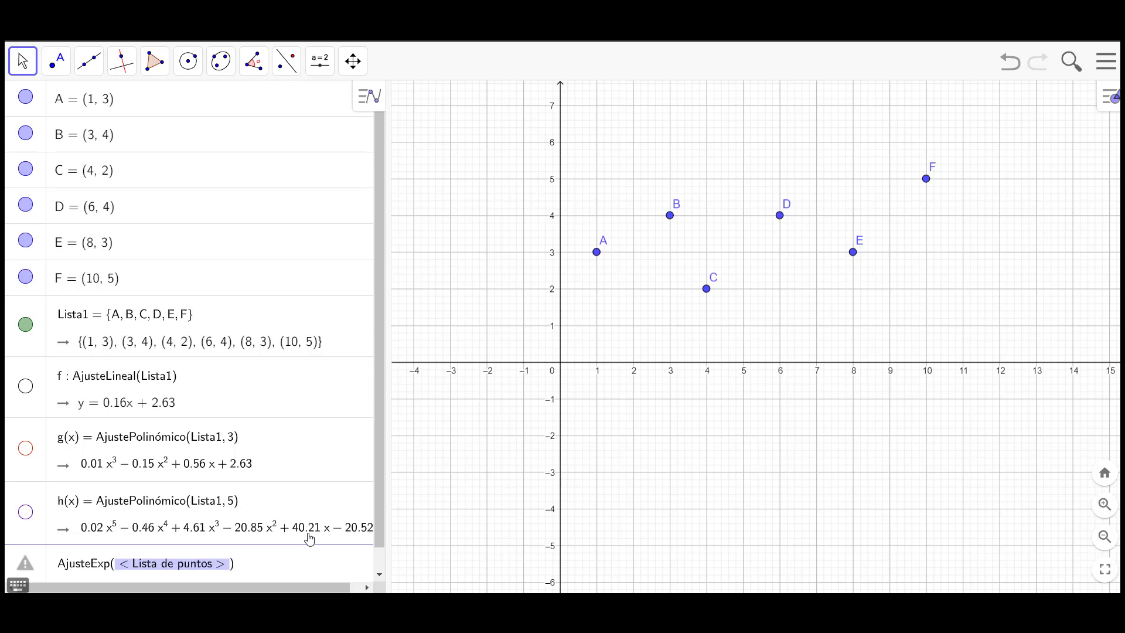
text(Lista1)
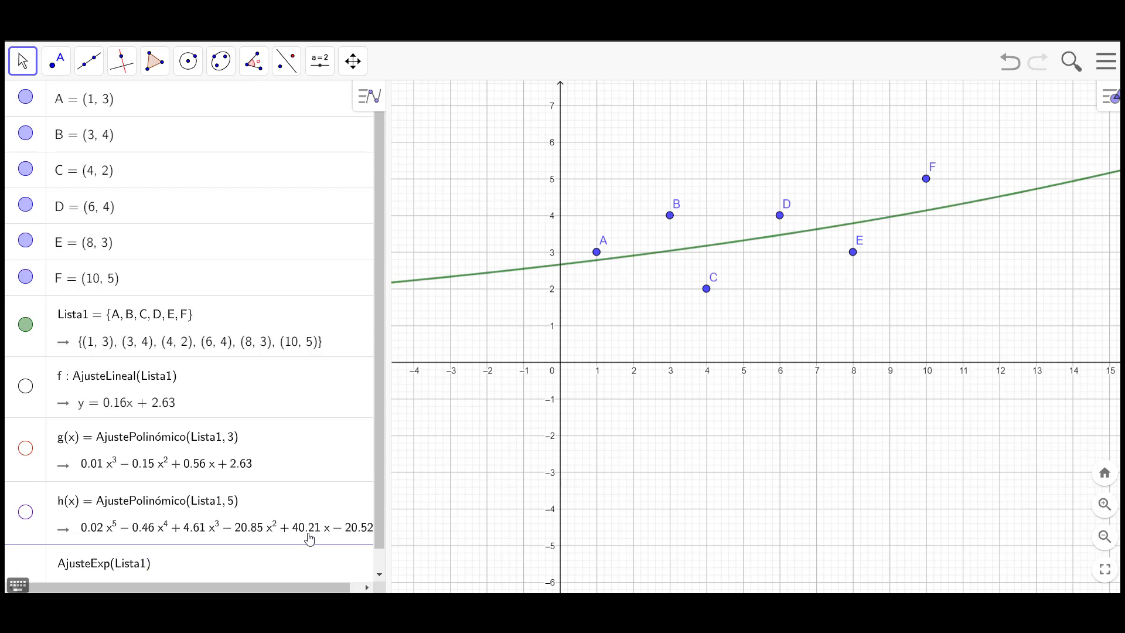
key(Return)
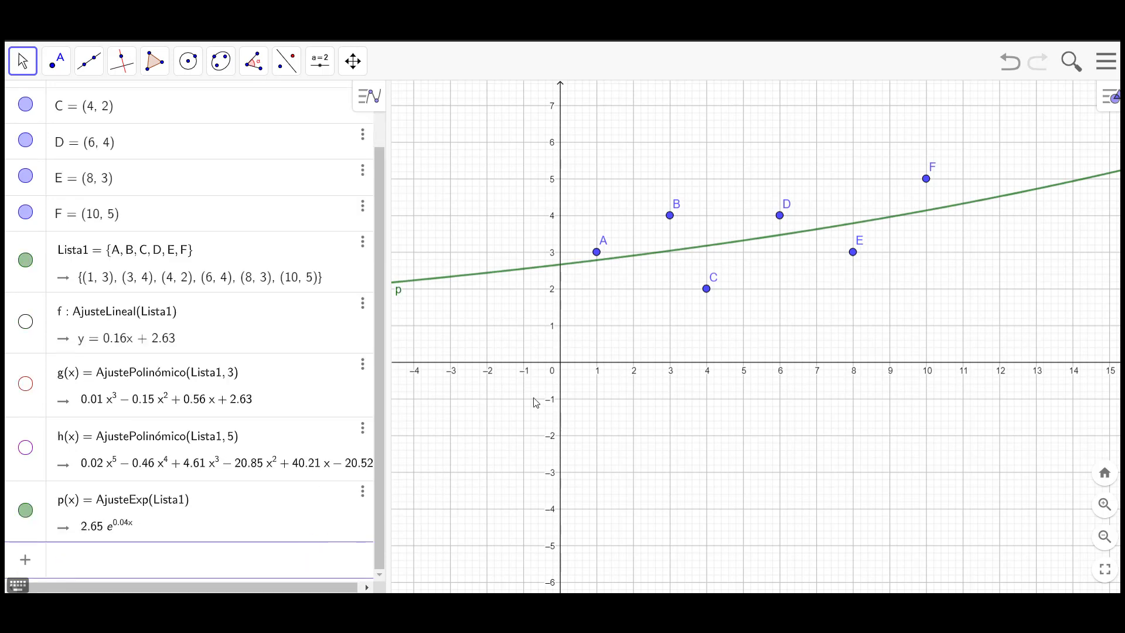
Step: Add a logarithmic fit of the point list with AjusteLog(Lista1)
scroll(586, 398, down, 1)
scroll(779, 397, up, 1)
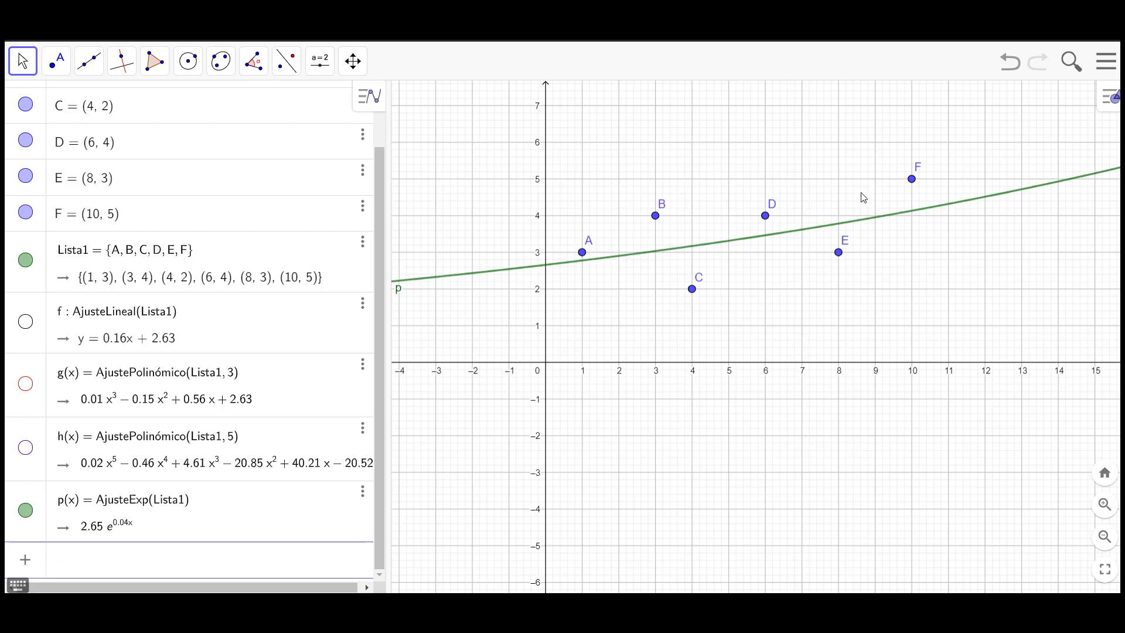
click(254, 564)
text(AjusteLog()
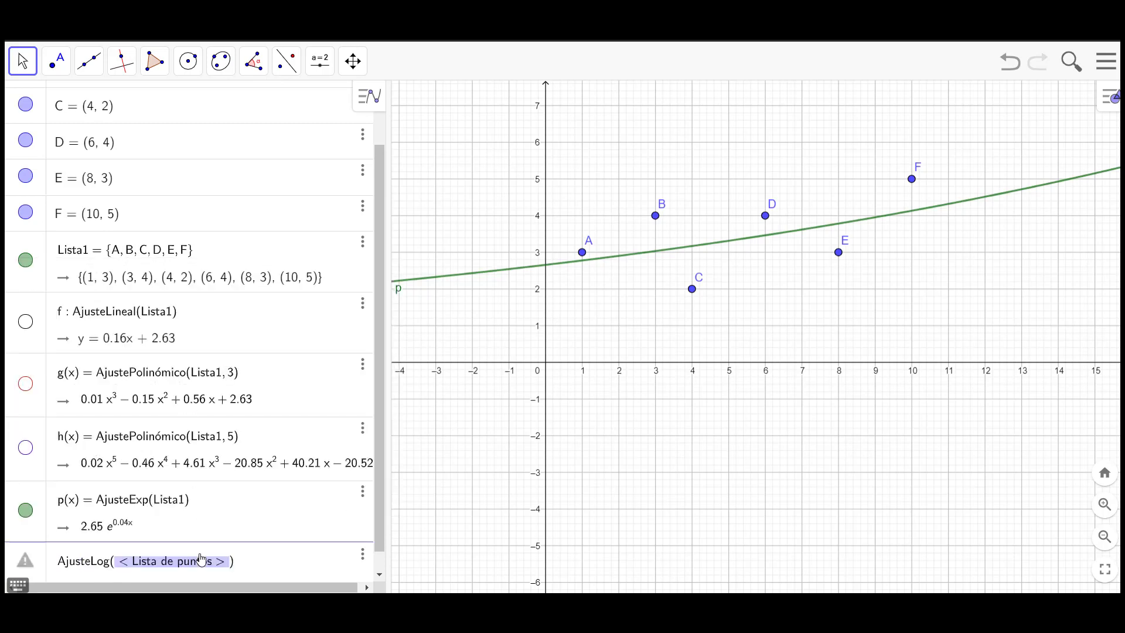
text(Lista1)
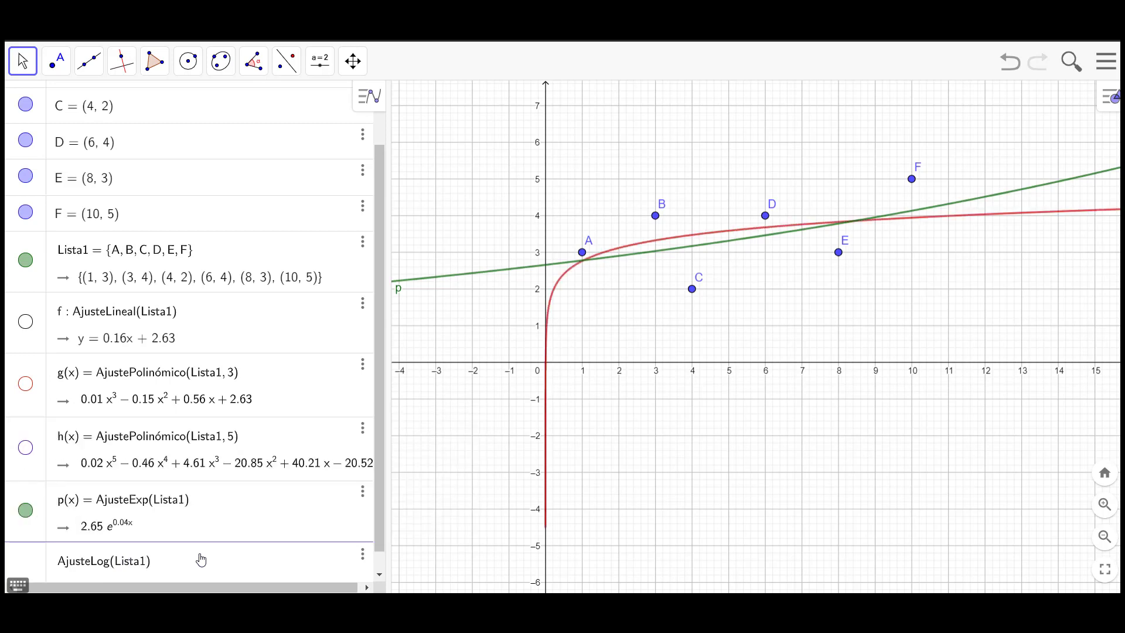
key(Return)
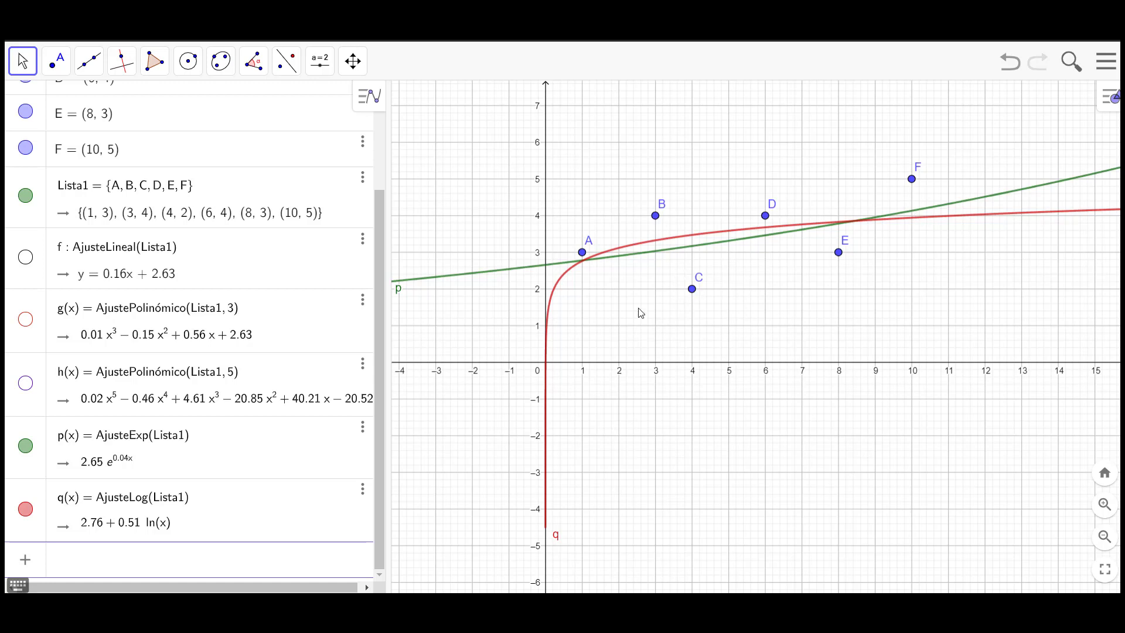
Step: Add a power fit of the point list with AjustePotencia(Lista1)
click(211, 561)
text(Ajus)
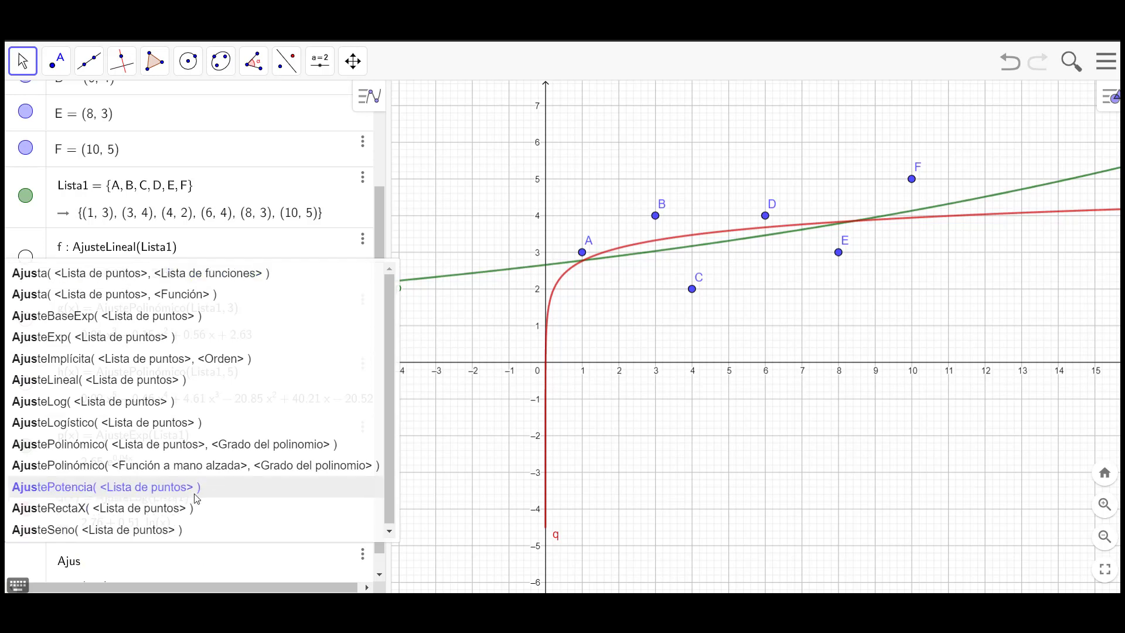
click(195, 495)
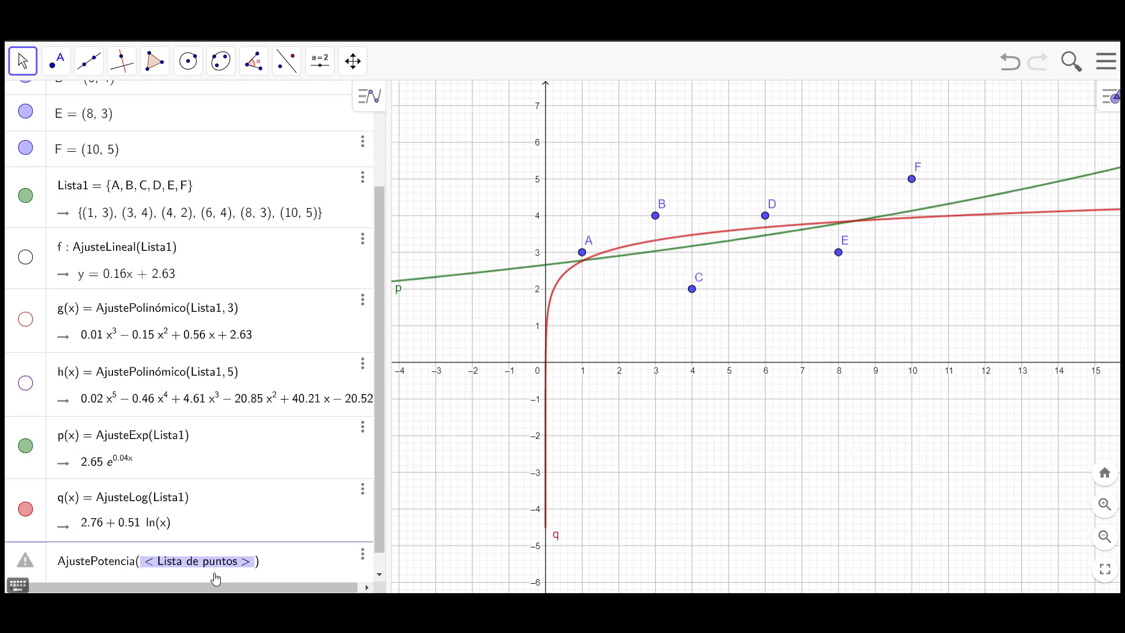
text(Lis)
text(ta1)
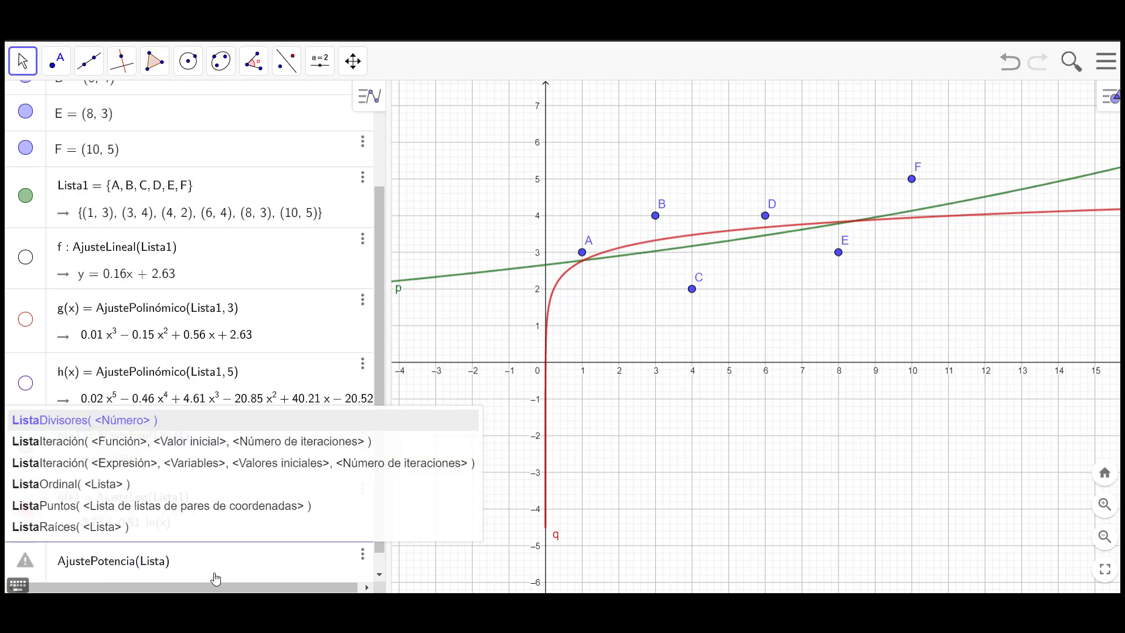
key(Return)
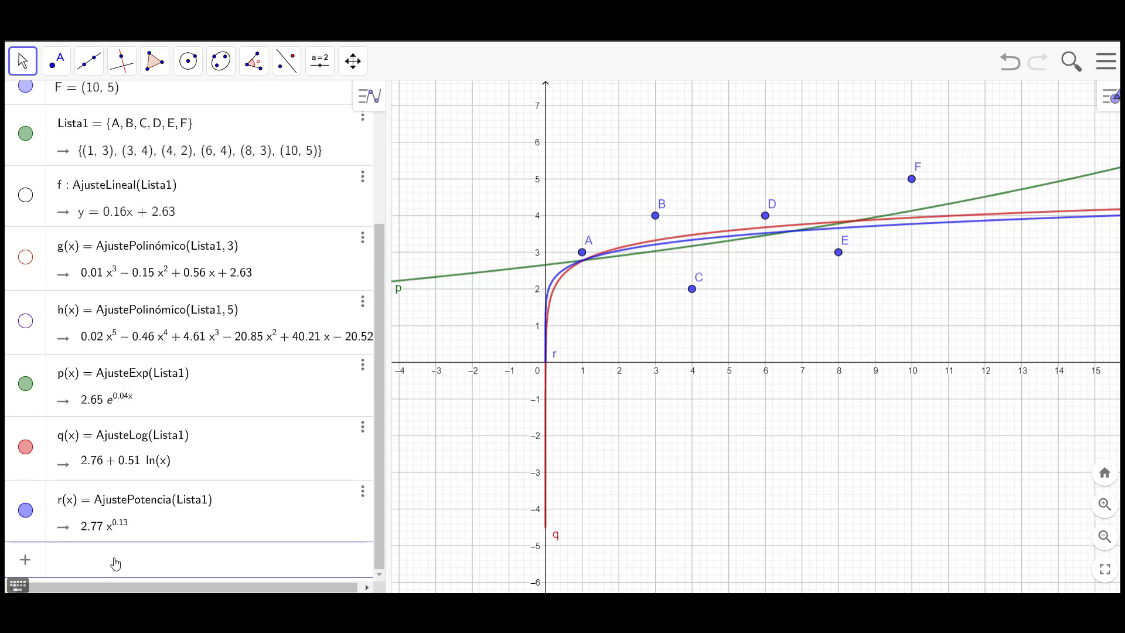
Step: Try a sine fit of the point list with AjusteSeno(Lista1), and delete the resulting entry
text(Ajuste)
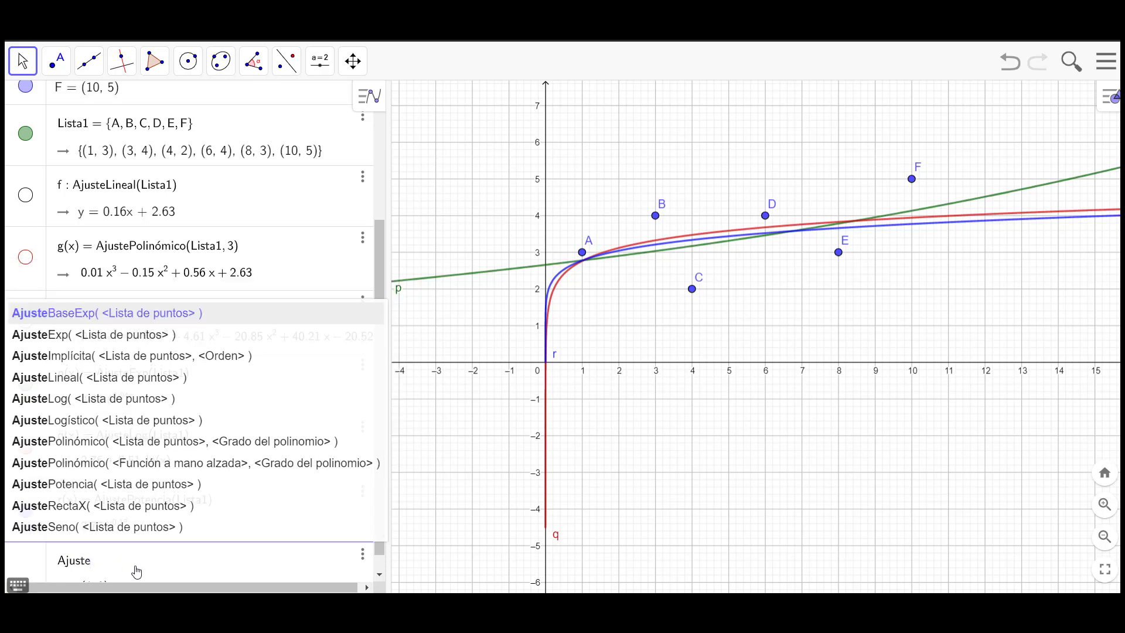
click(101, 538)
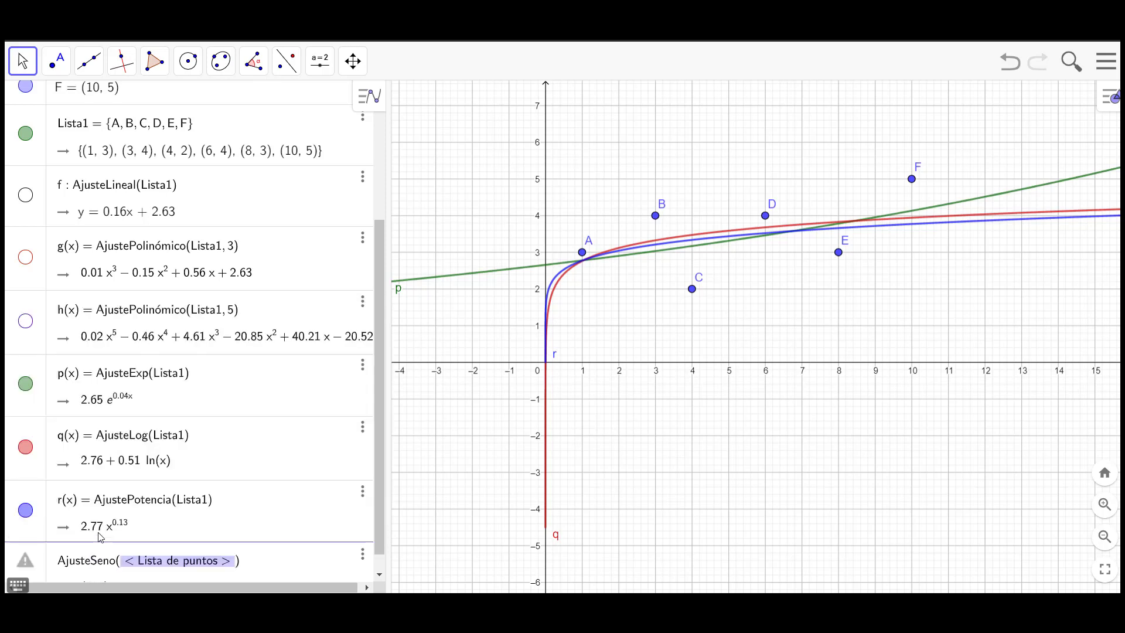
text(Lista)
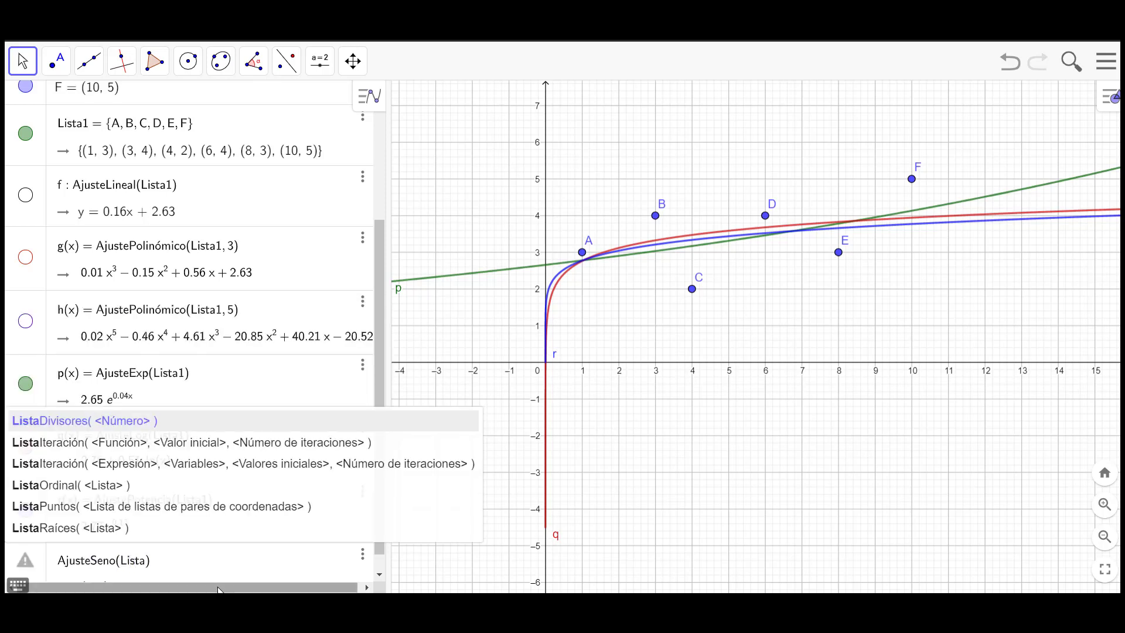
text(1)
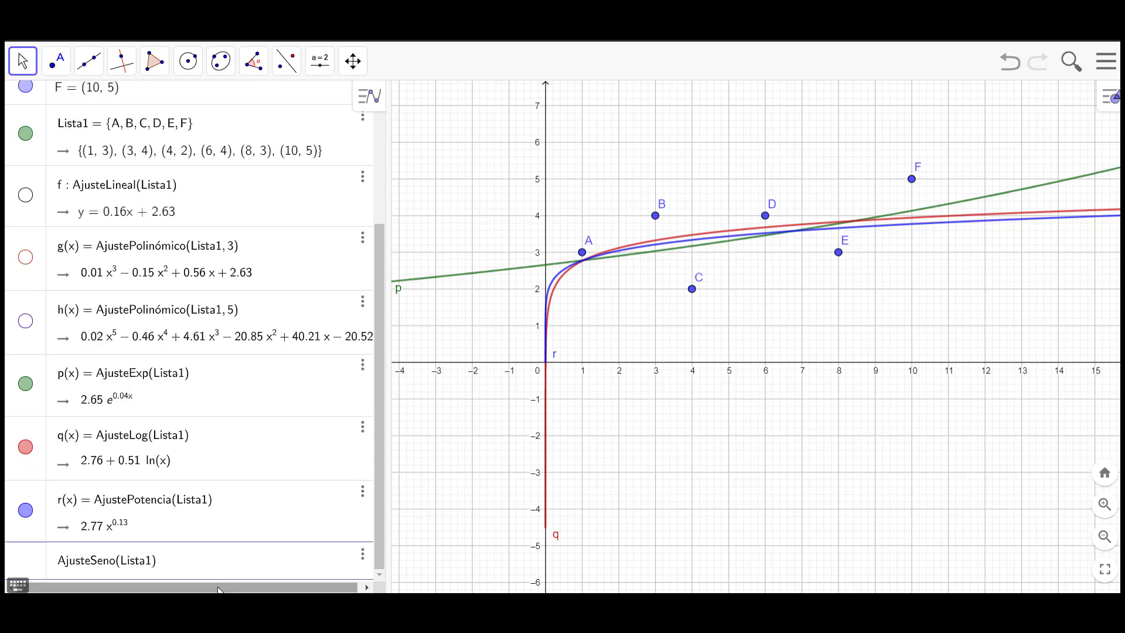
key(Return)
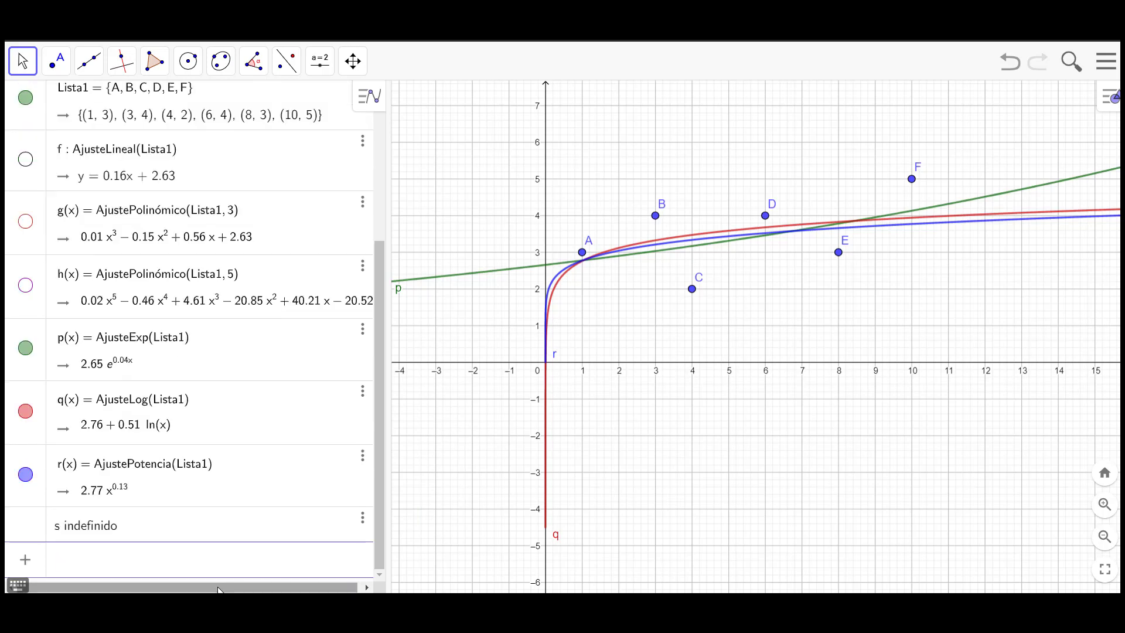
click(359, 519)
click(387, 549)
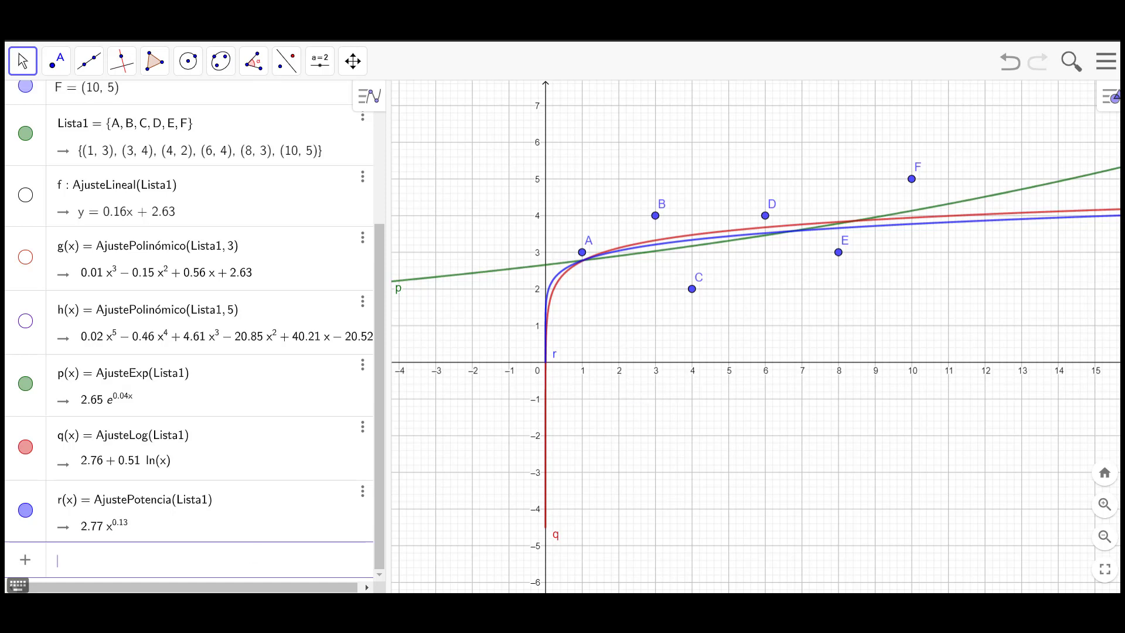
Step: Show the polynomial fits h(x) and g(x) and the linear fit f in the graph together with the other curves
click(25, 322)
click(25, 257)
click(26, 196)
scroll(25, 201, up, 1)
scroll(31, 207, down, 2)
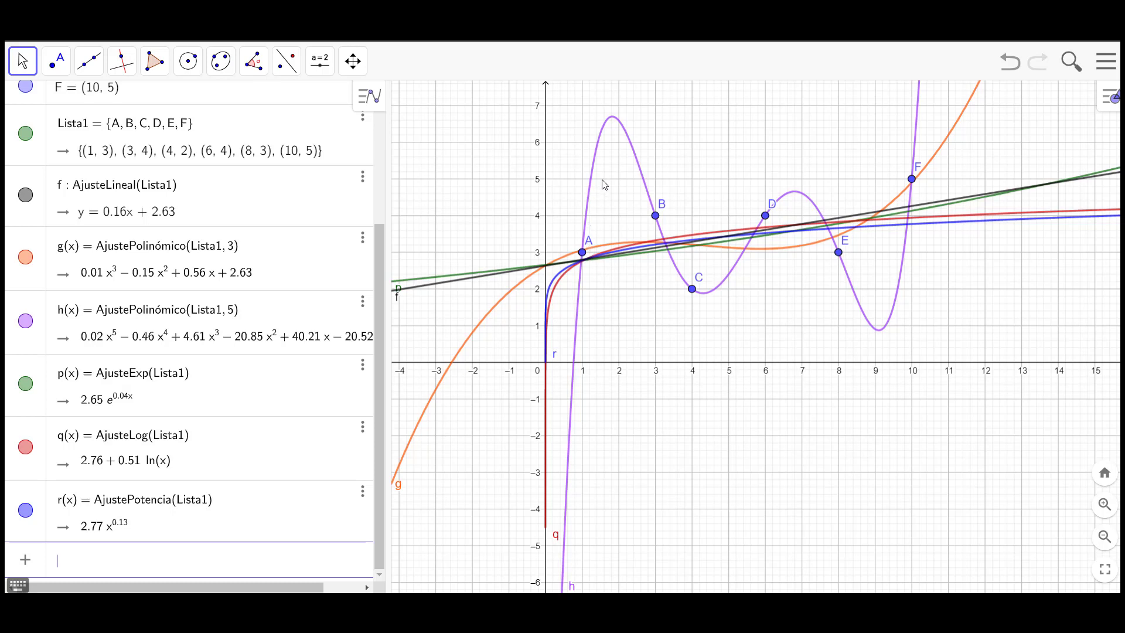
Step: Hide the fits f, g(x), p(x), q(x) and r(x) so that only h(x) is plotted, and clear the curve selection
click(595, 164)
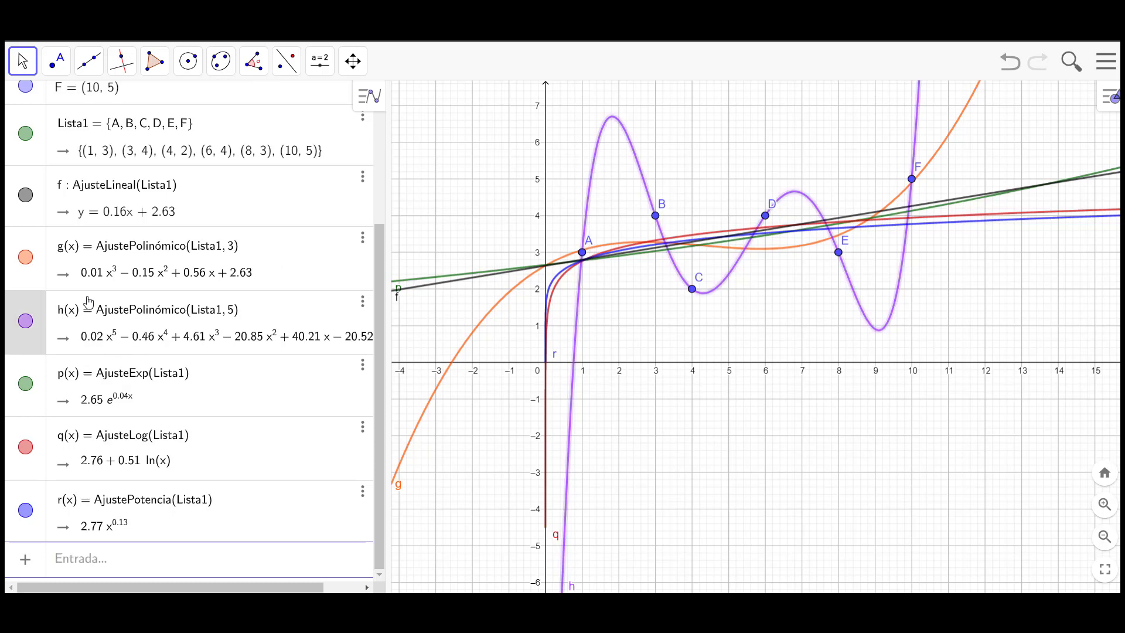
click(25, 258)
click(26, 196)
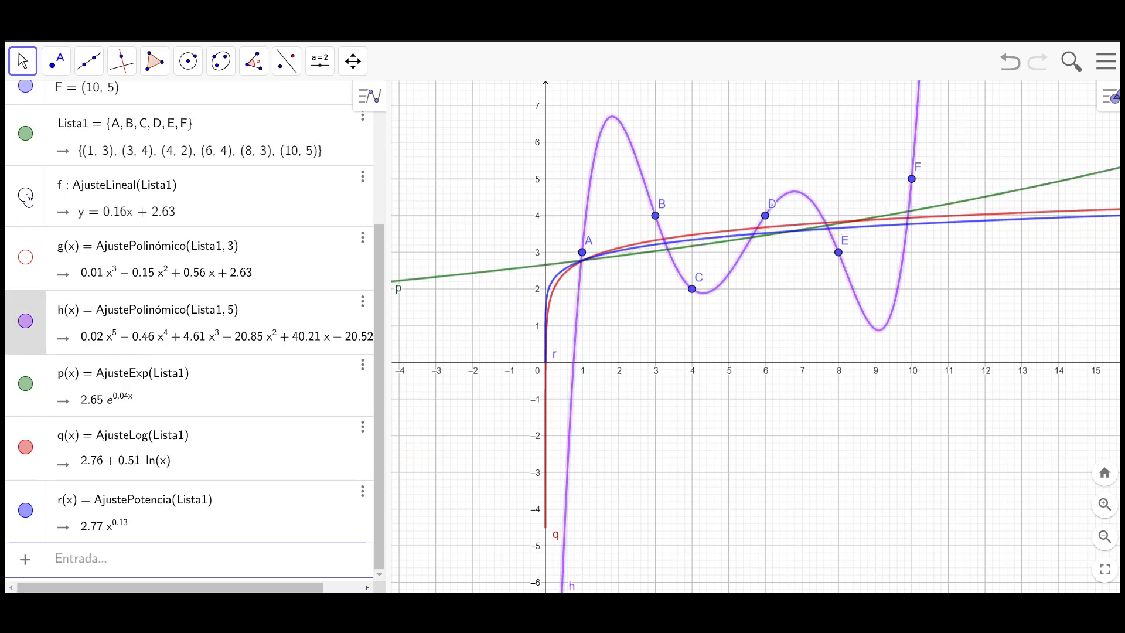
click(26, 134)
click(27, 135)
click(26, 384)
click(27, 453)
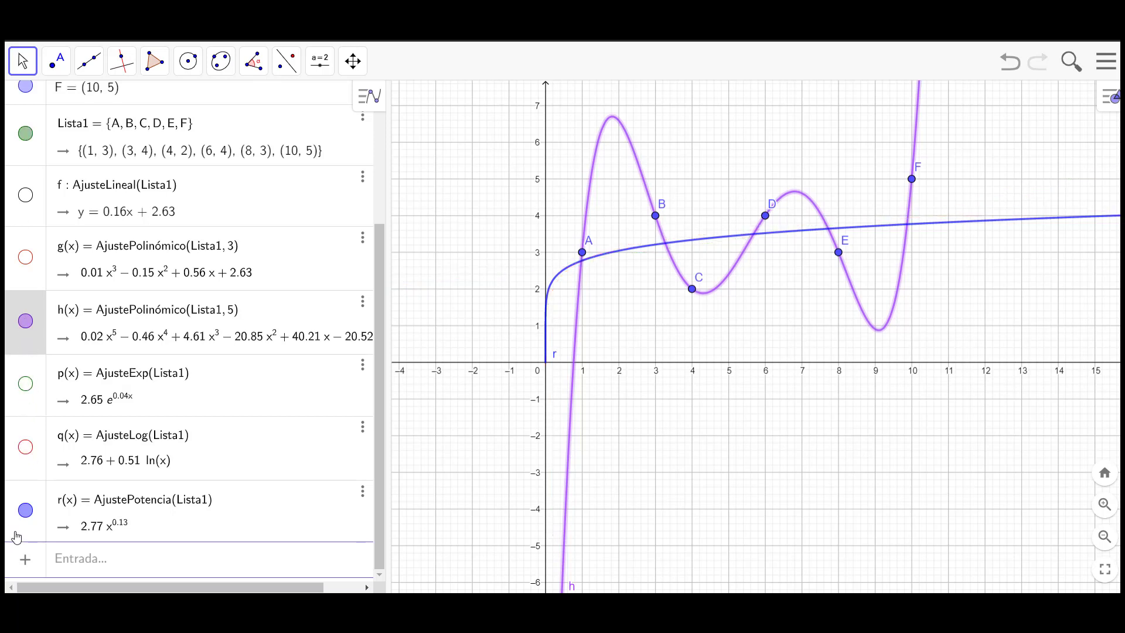
click(26, 510)
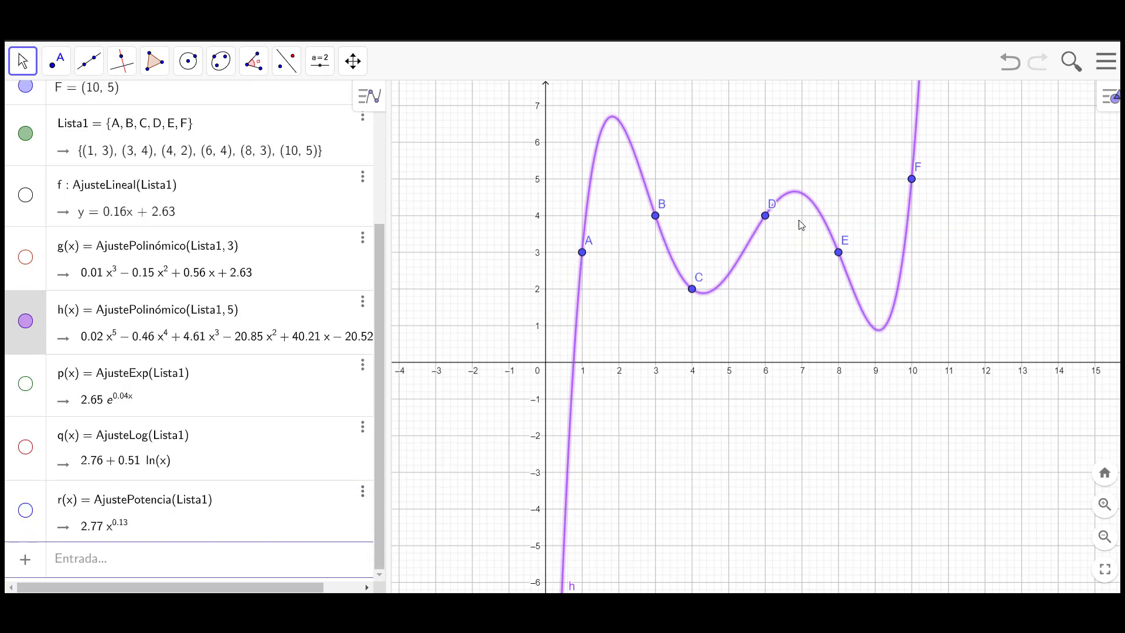
click(959, 268)
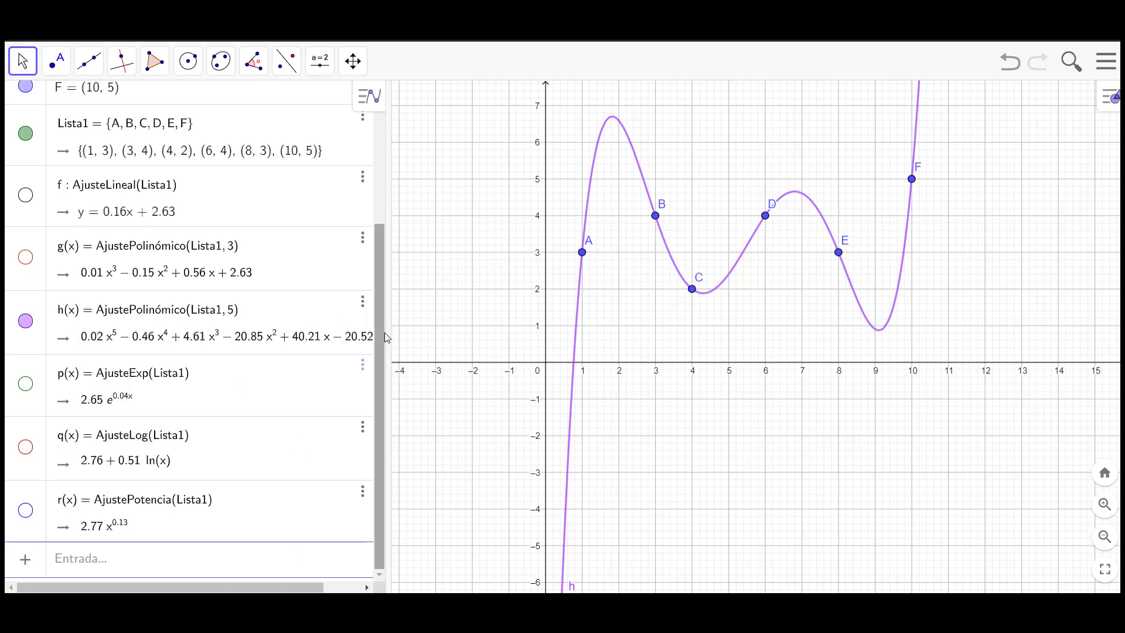
Step: Create the derivative of the fifth-degree fit with Derivada(h) and hide the derivative's curve in the graph
drag(385, 332, 391, 330)
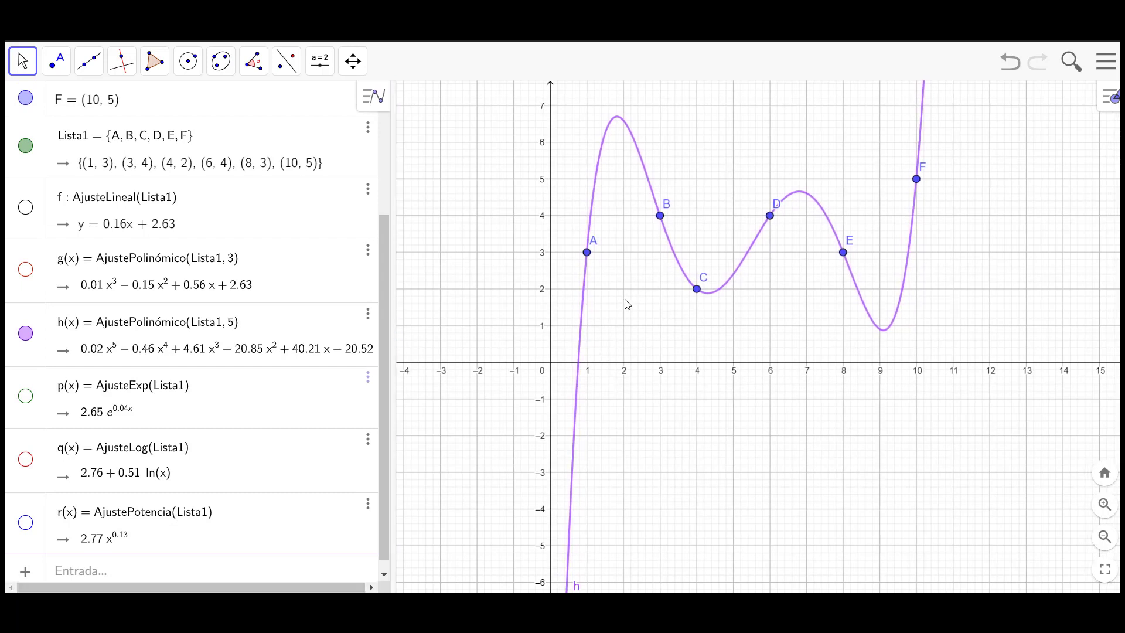
mouse_move(207, 573)
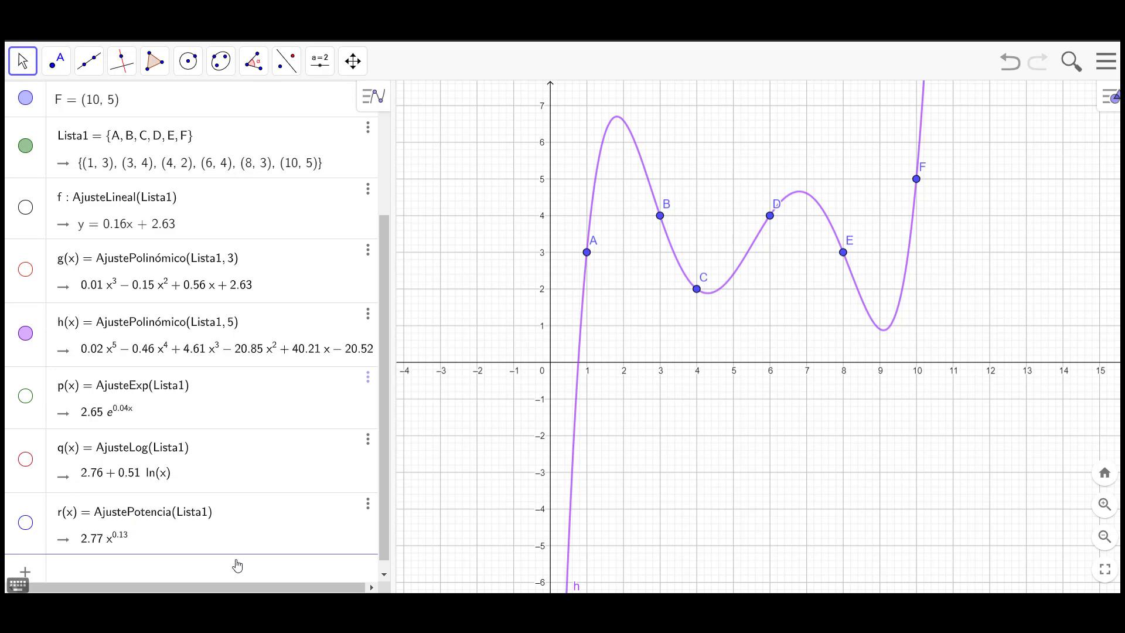
click(238, 565)
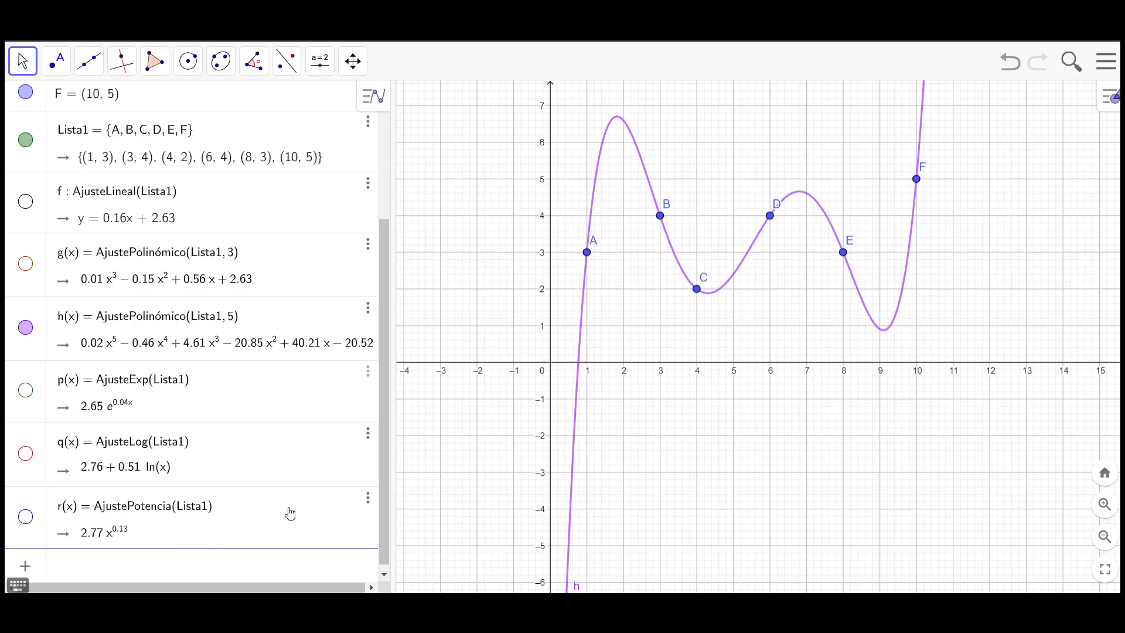
text(deriva)
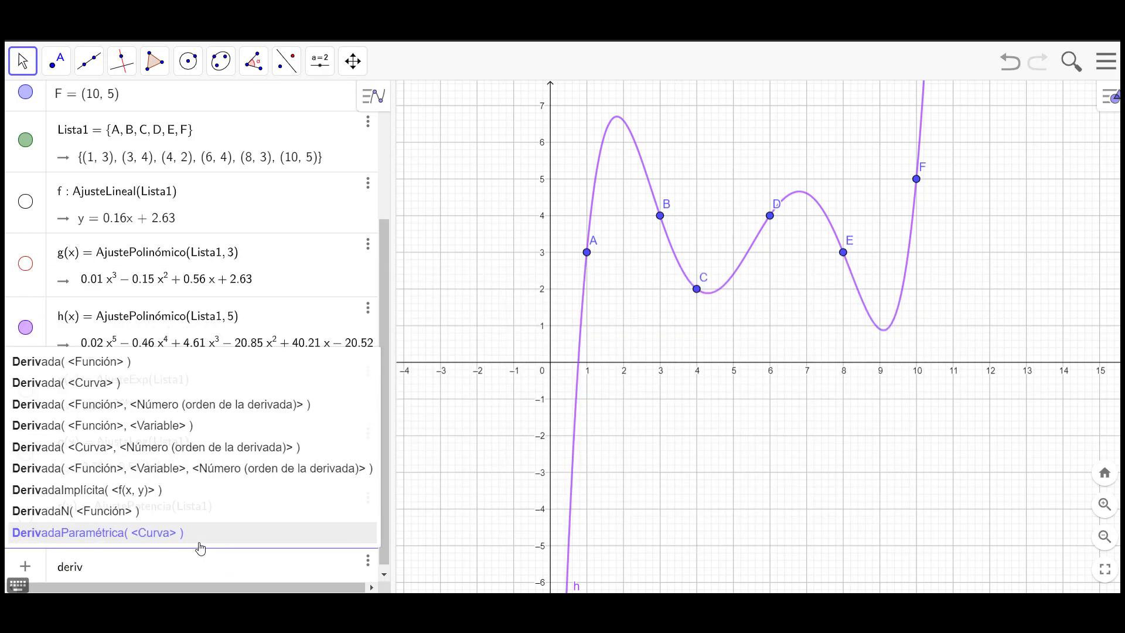
click(129, 362)
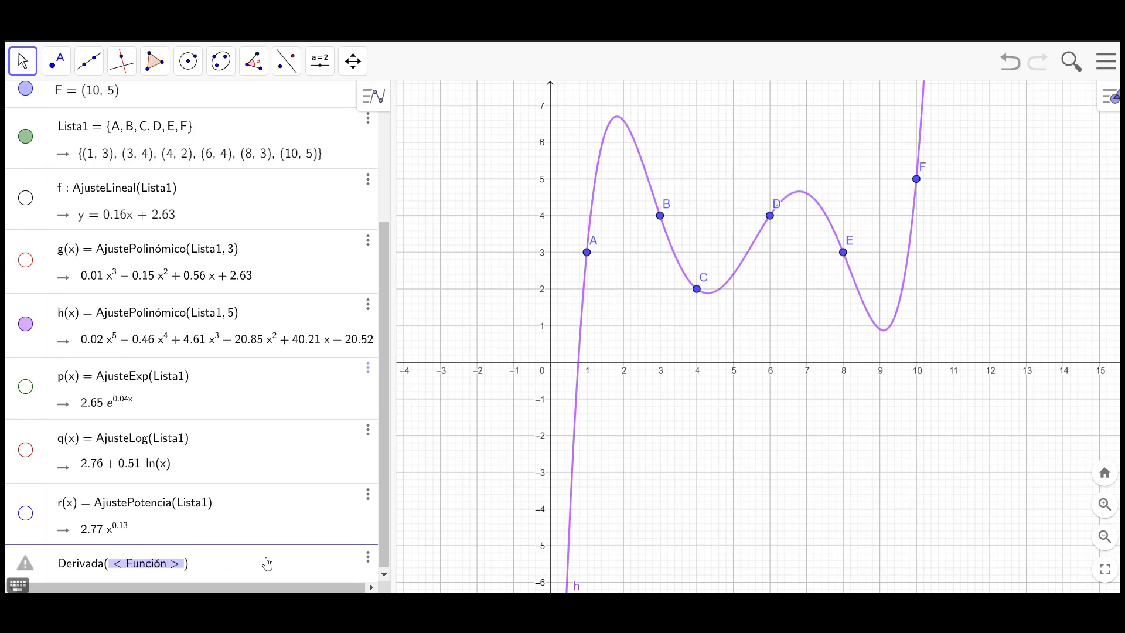
text(h)
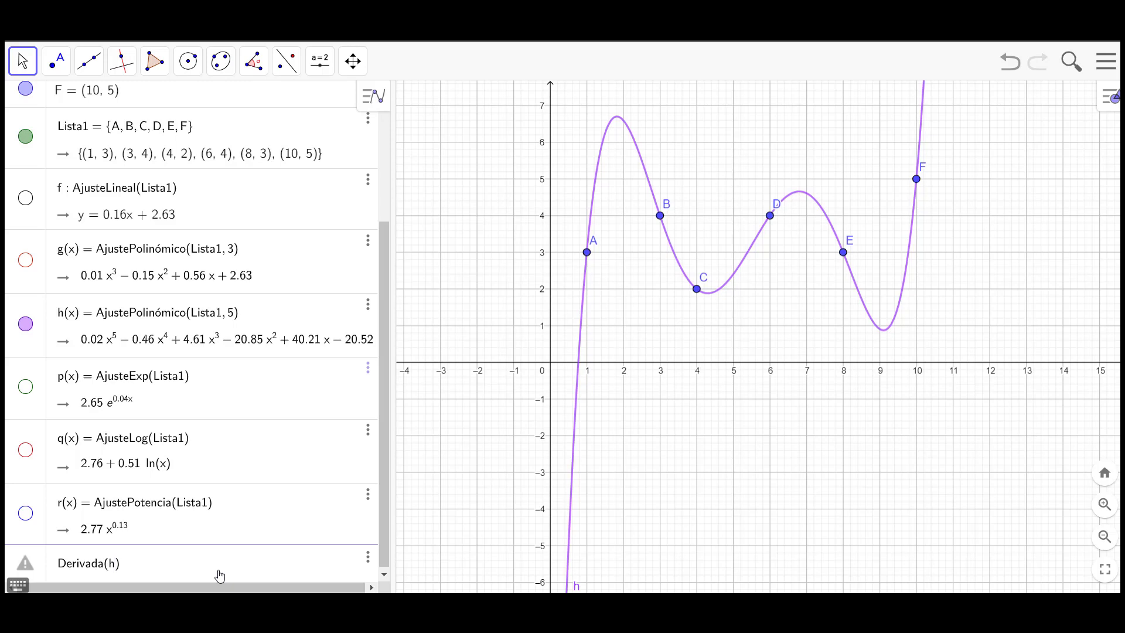
key(Return)
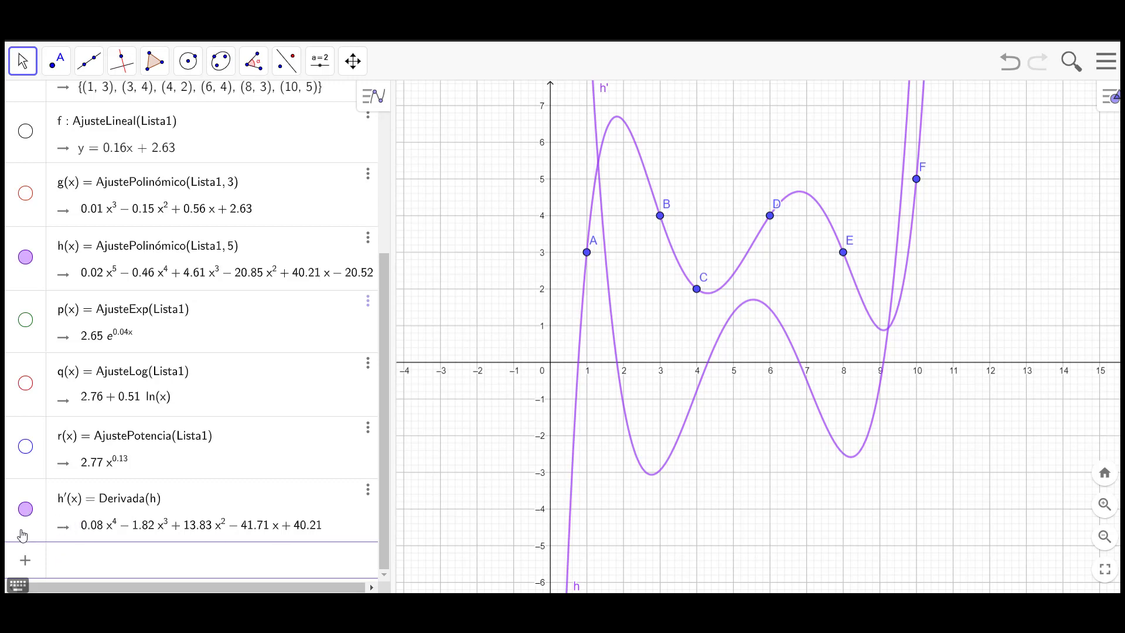
click(25, 509)
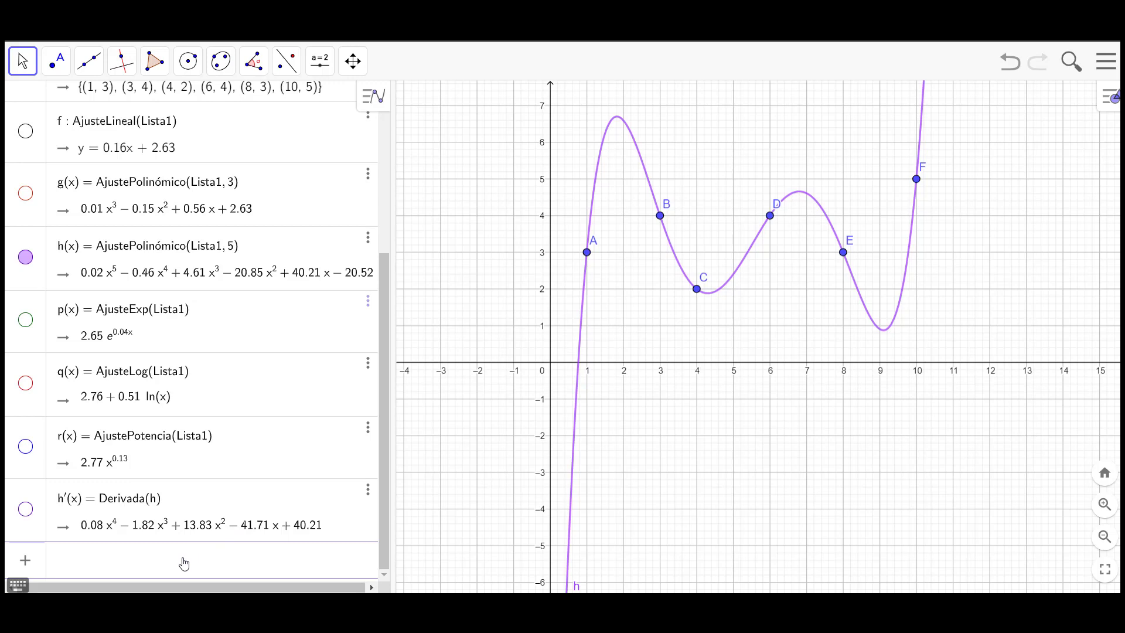
Step: Evaluate the derivative of the fifth-degree fit at x = 5 by entering h'(5)
text(h)
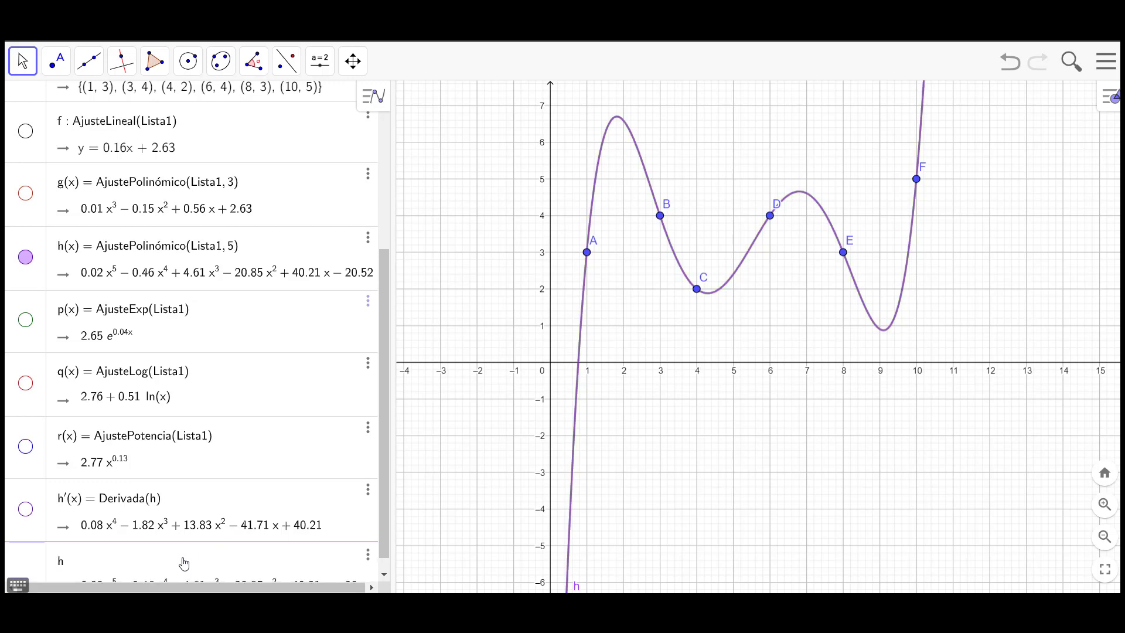
text(')
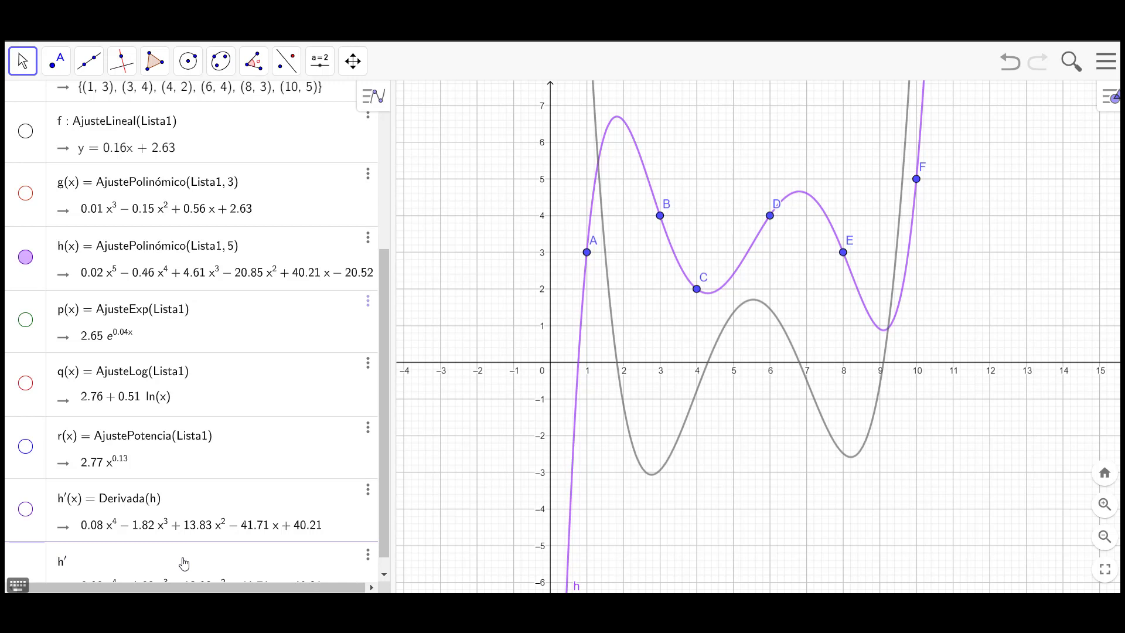
text(()
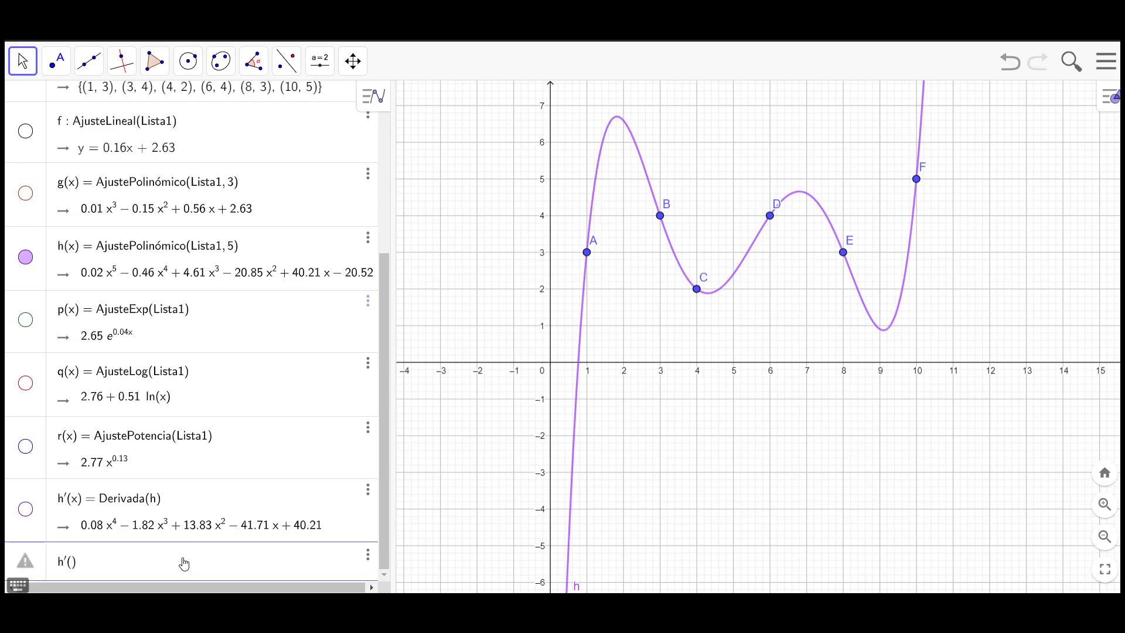
text(5)
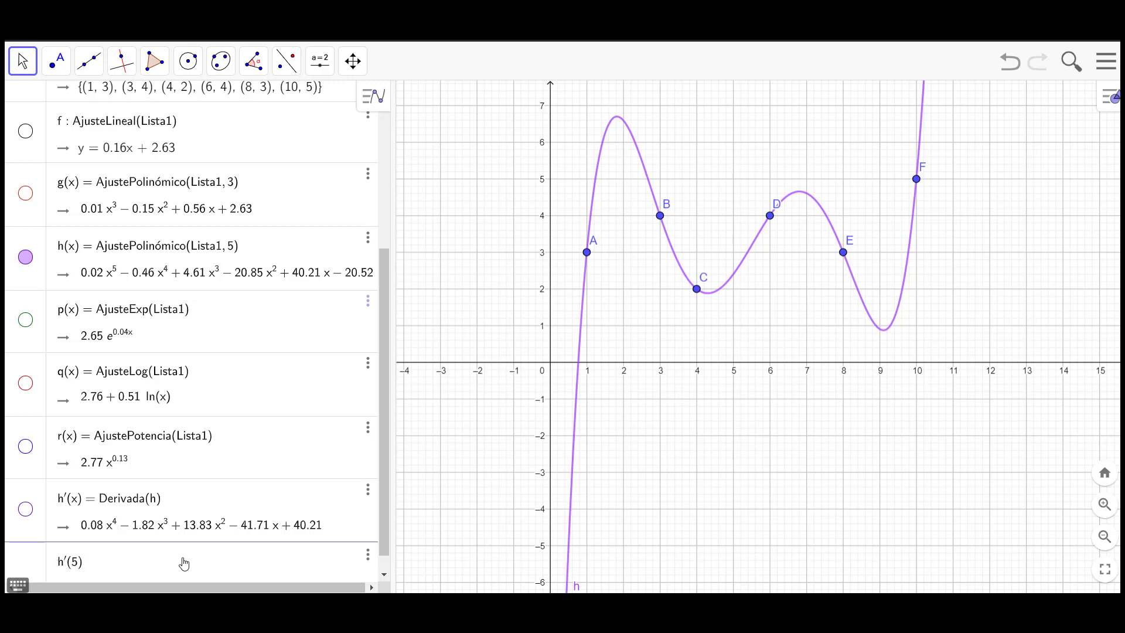
key(Return)
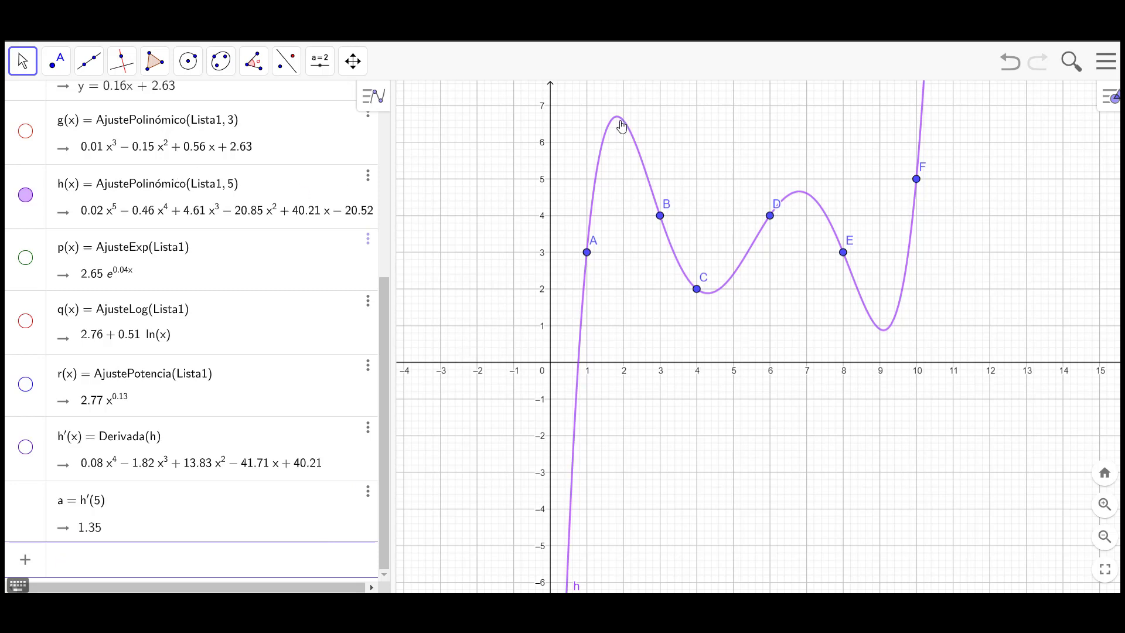
Step: Mark the local maxima and minima of the curve h(x) with the Extremos tool
click(94, 72)
click(96, 79)
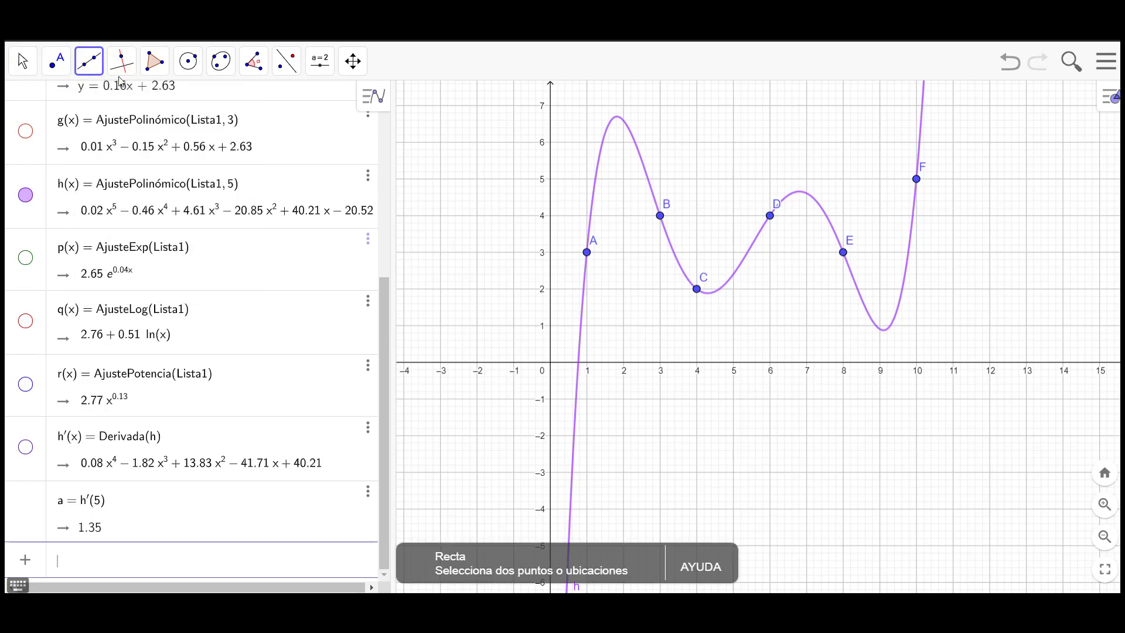
click(84, 75)
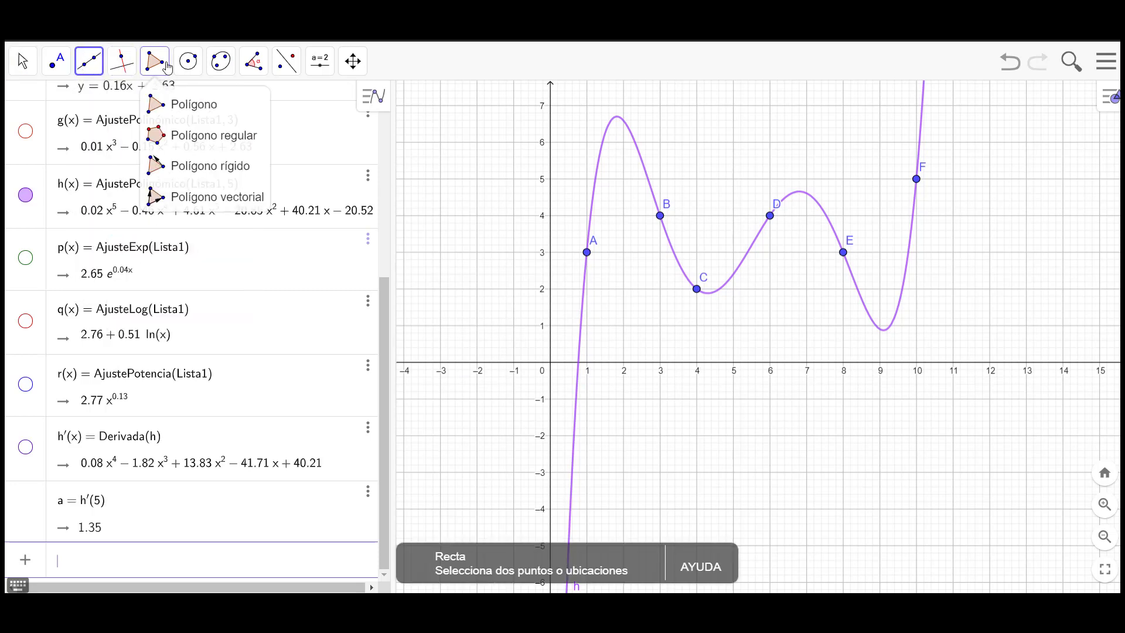
mouse_move(249, 69)
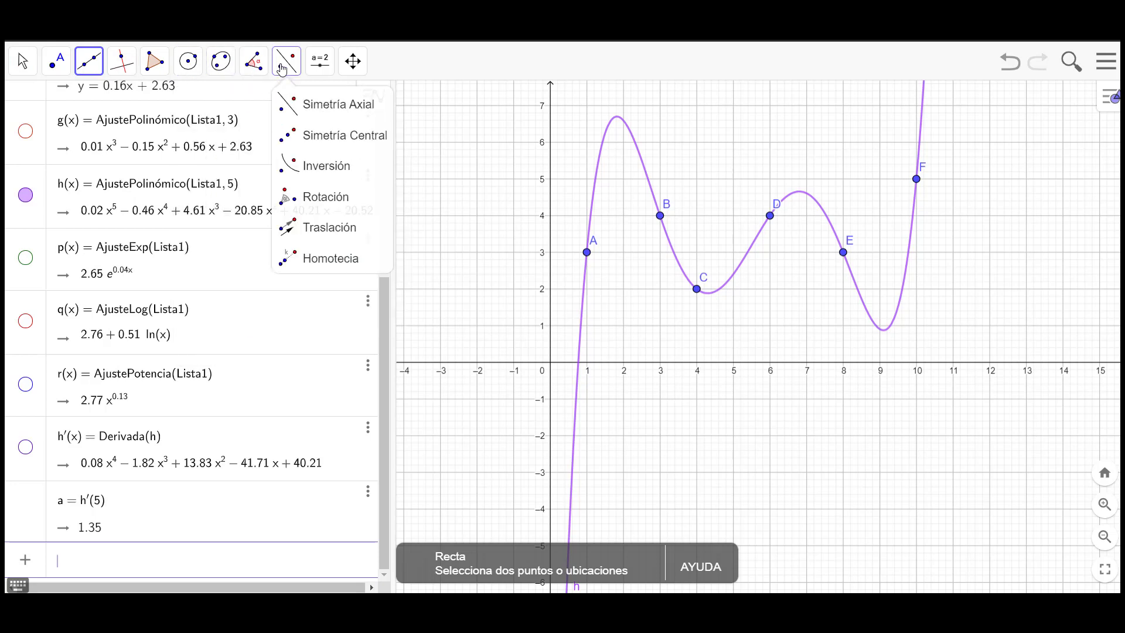
mouse_move(121, 76)
click(85, 70)
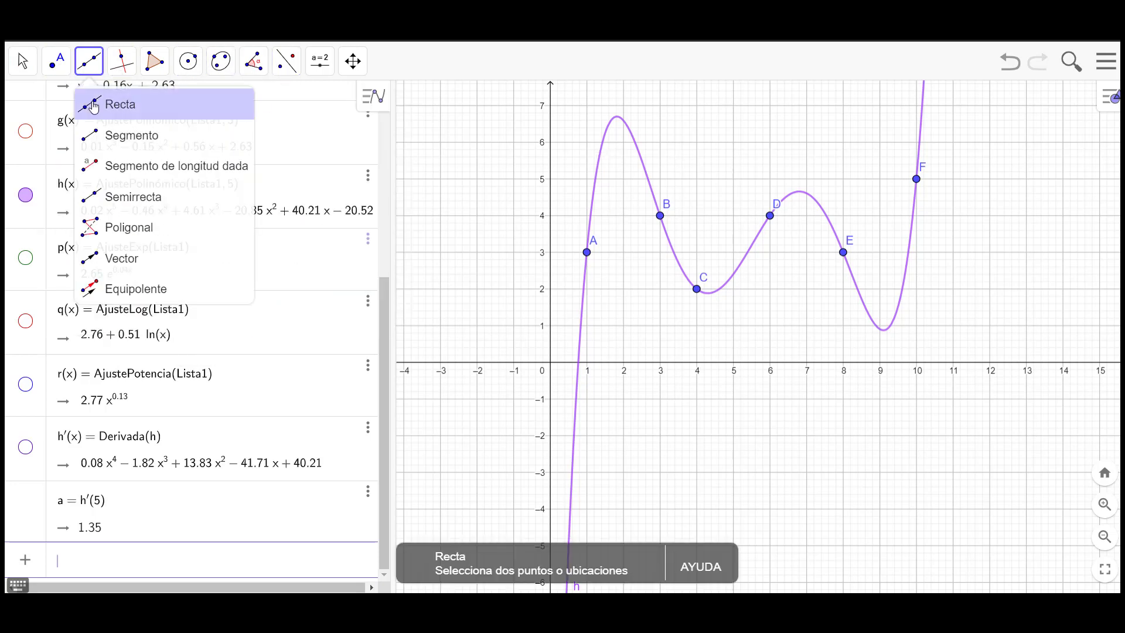
mouse_move(69, 71)
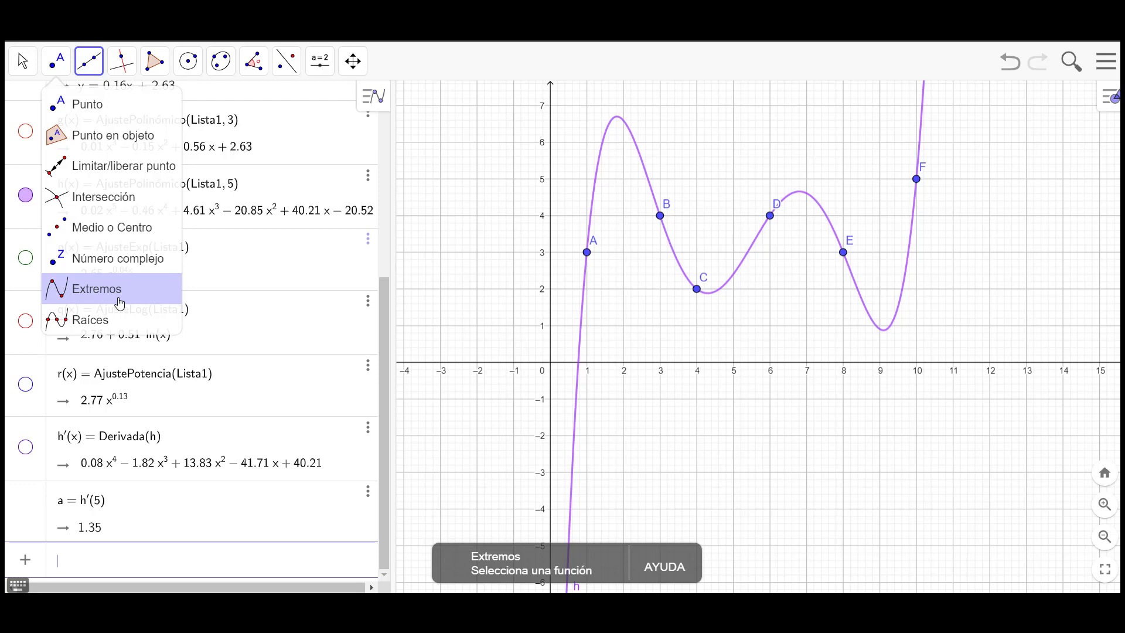
click(120, 302)
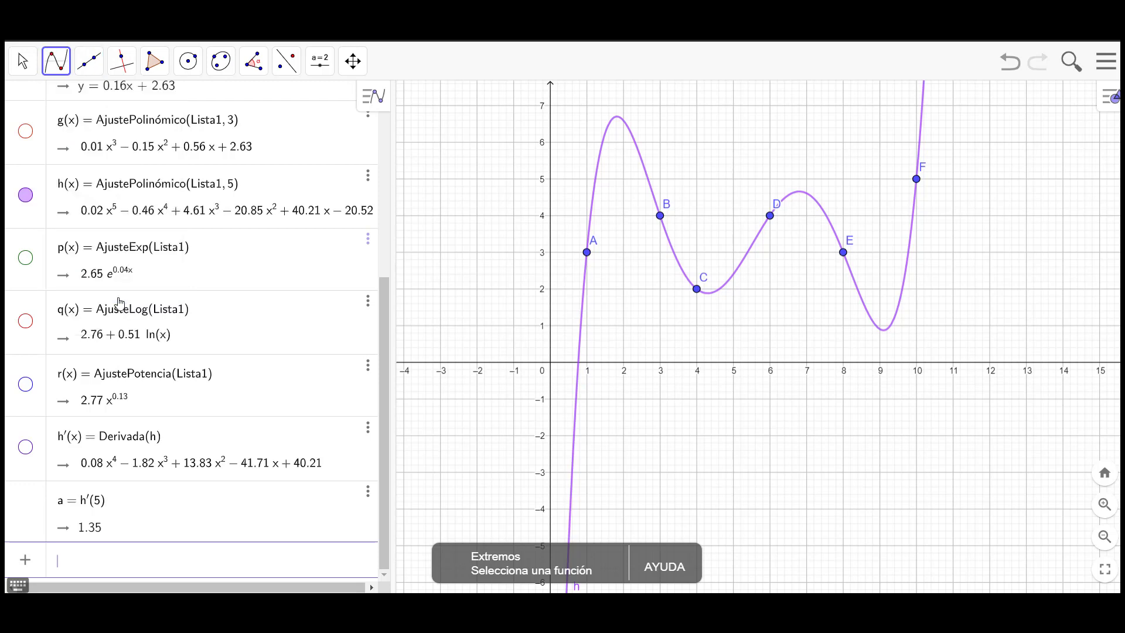
click(628, 129)
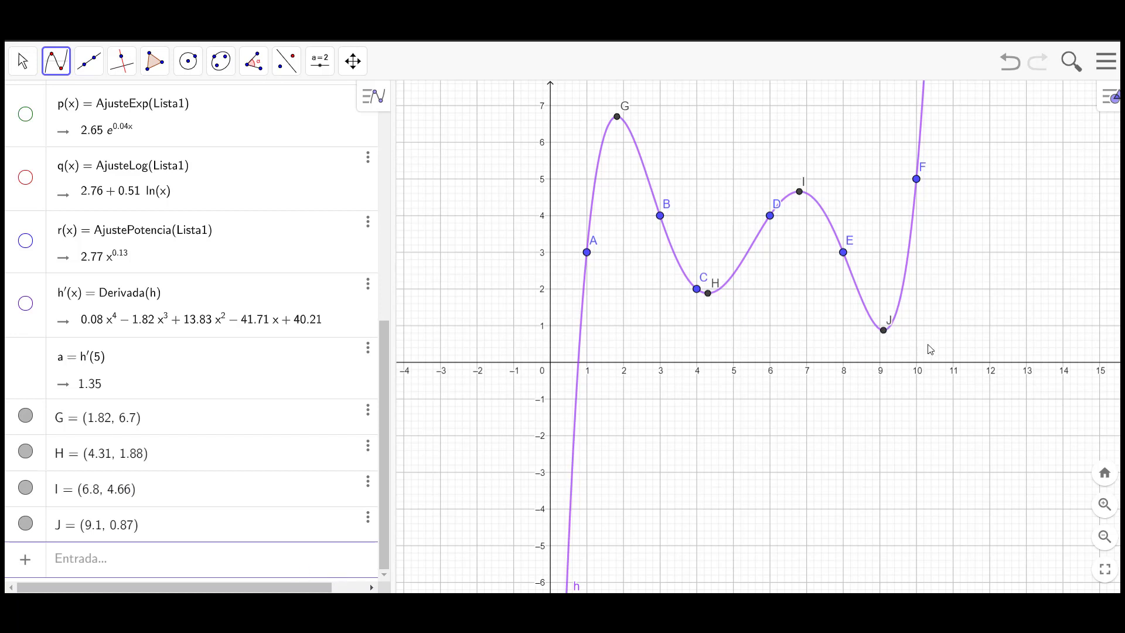
click(884, 336)
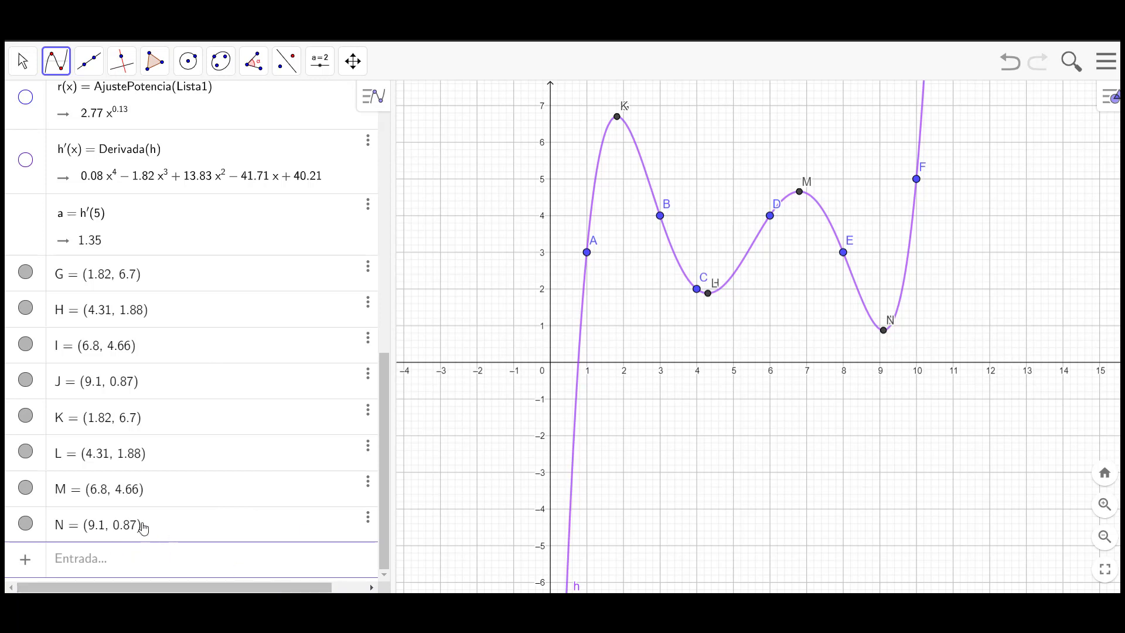
click(23, 61)
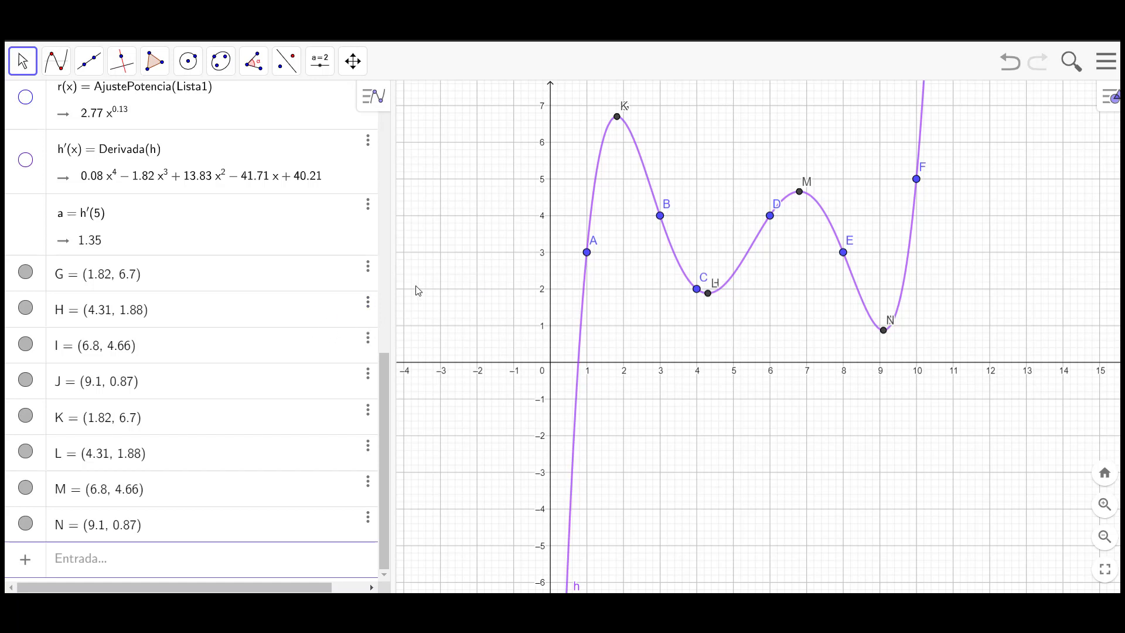
key(ctrl+z)
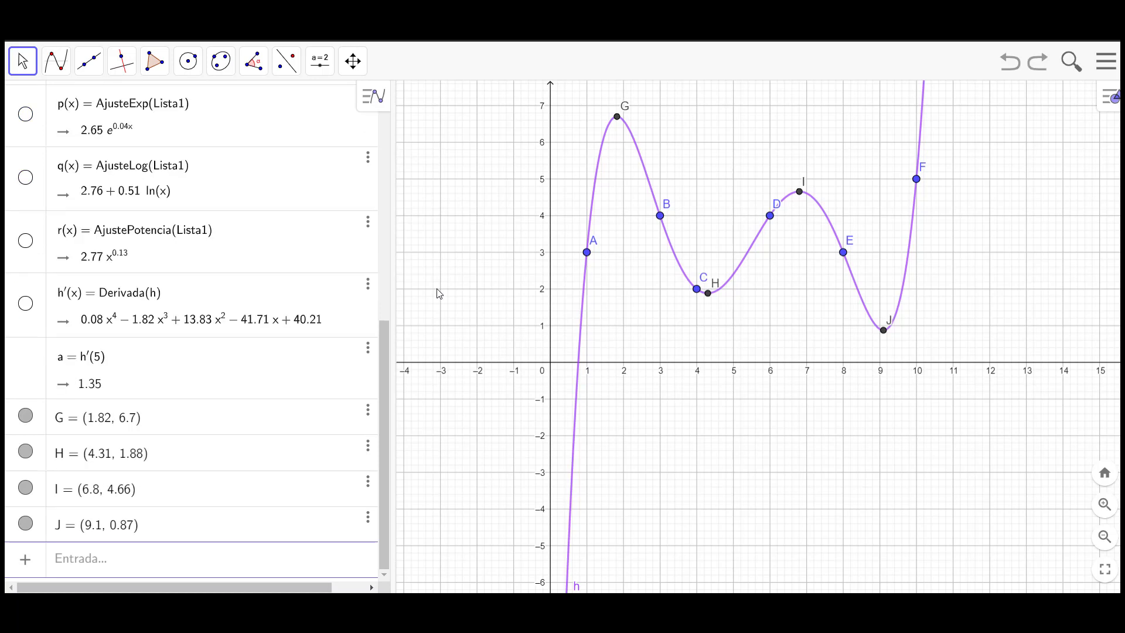